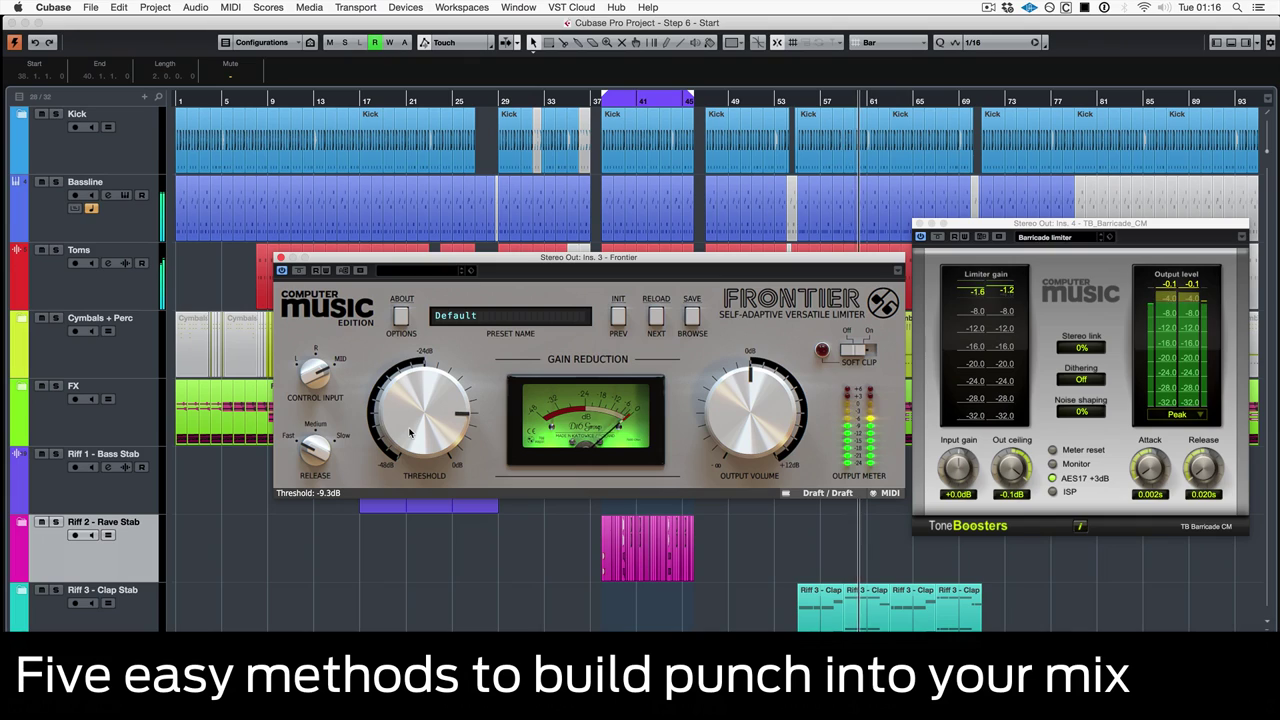
Step: Adjust the threshold of the Frontier limiter on the Stereo Out channel
left_click_drag(409, 433, 407, 436)
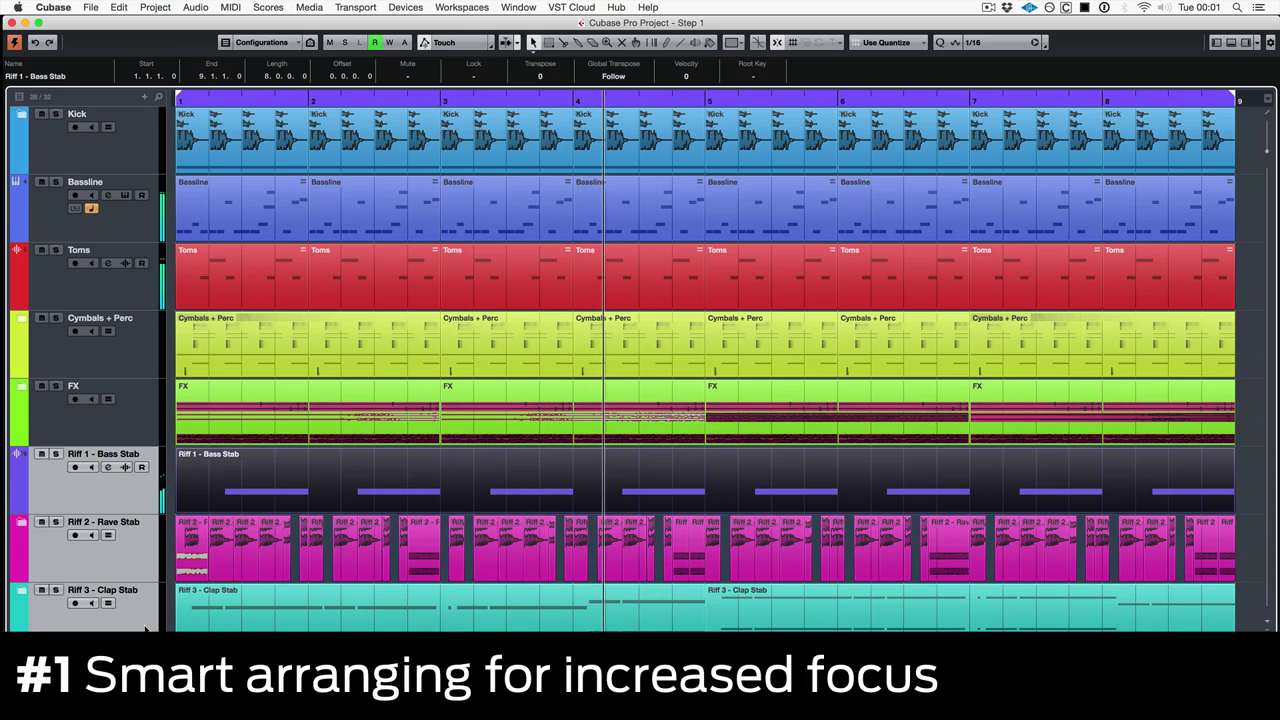
Step: Audition the Clap Stab, Rave Stab and Bass Stab riff tracks in solo, one at a time
key("s")
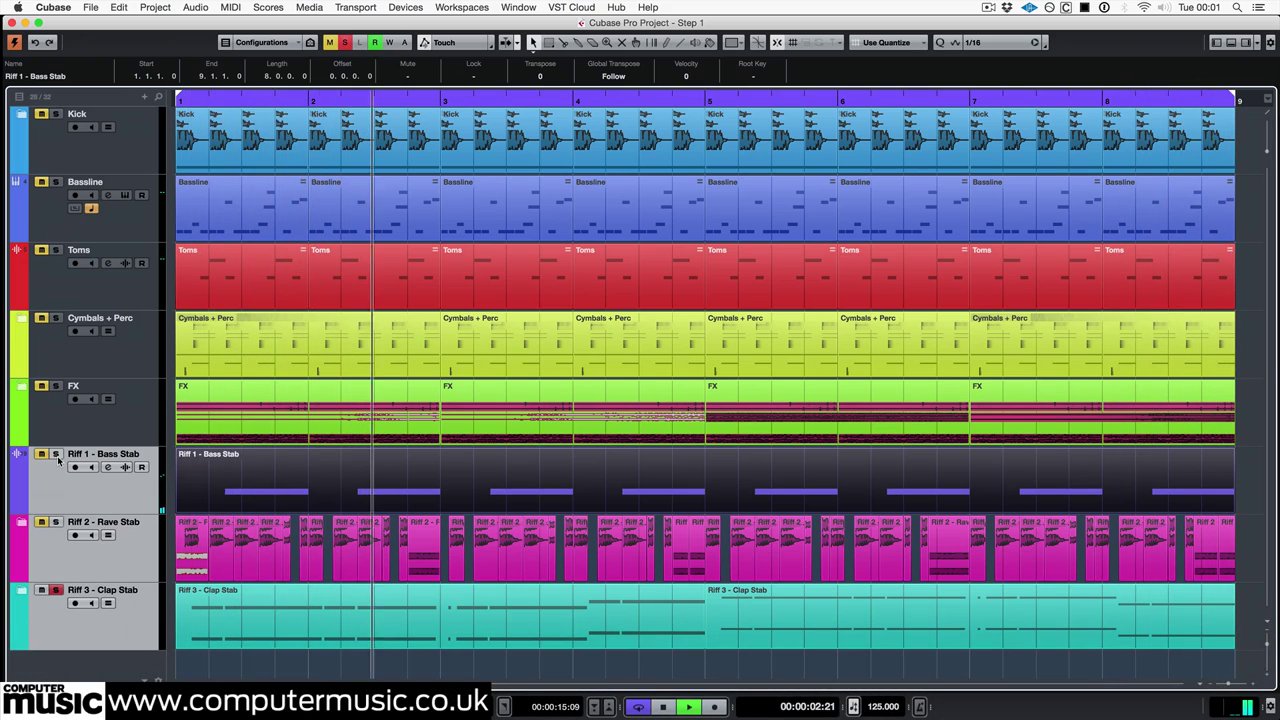
left_click(56, 522)
left_click(56, 590)
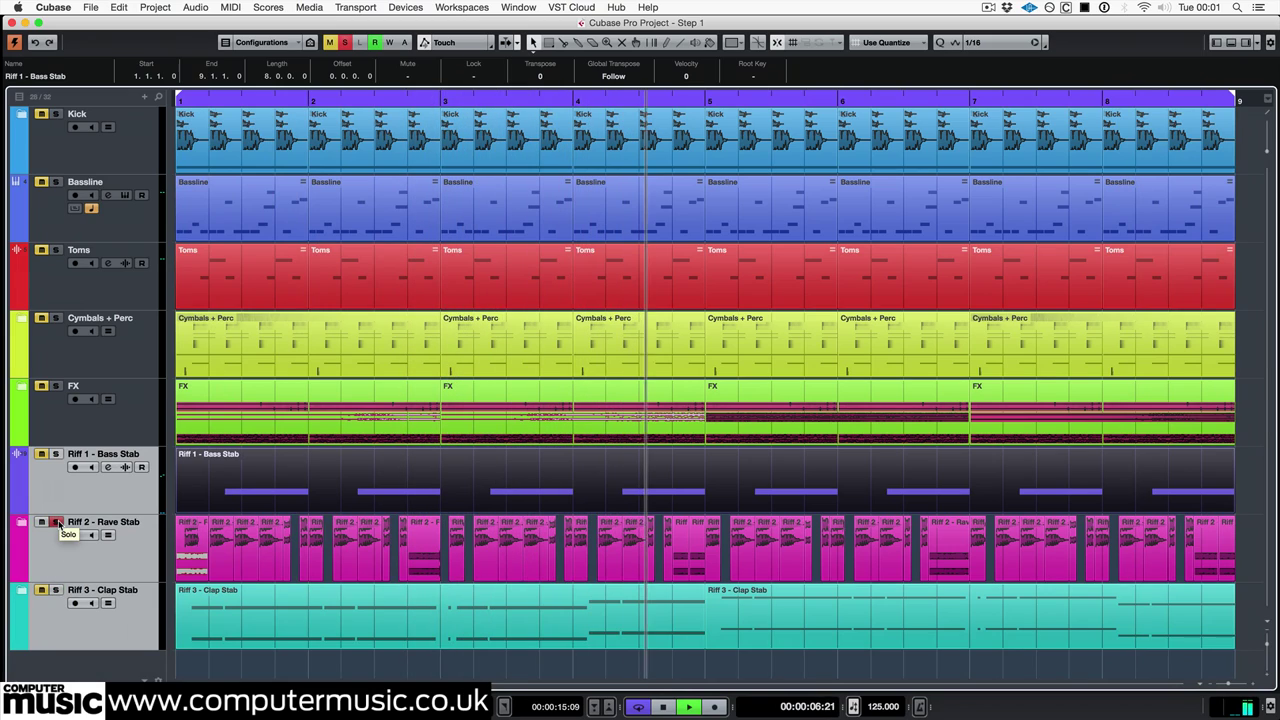
left_click(56, 455)
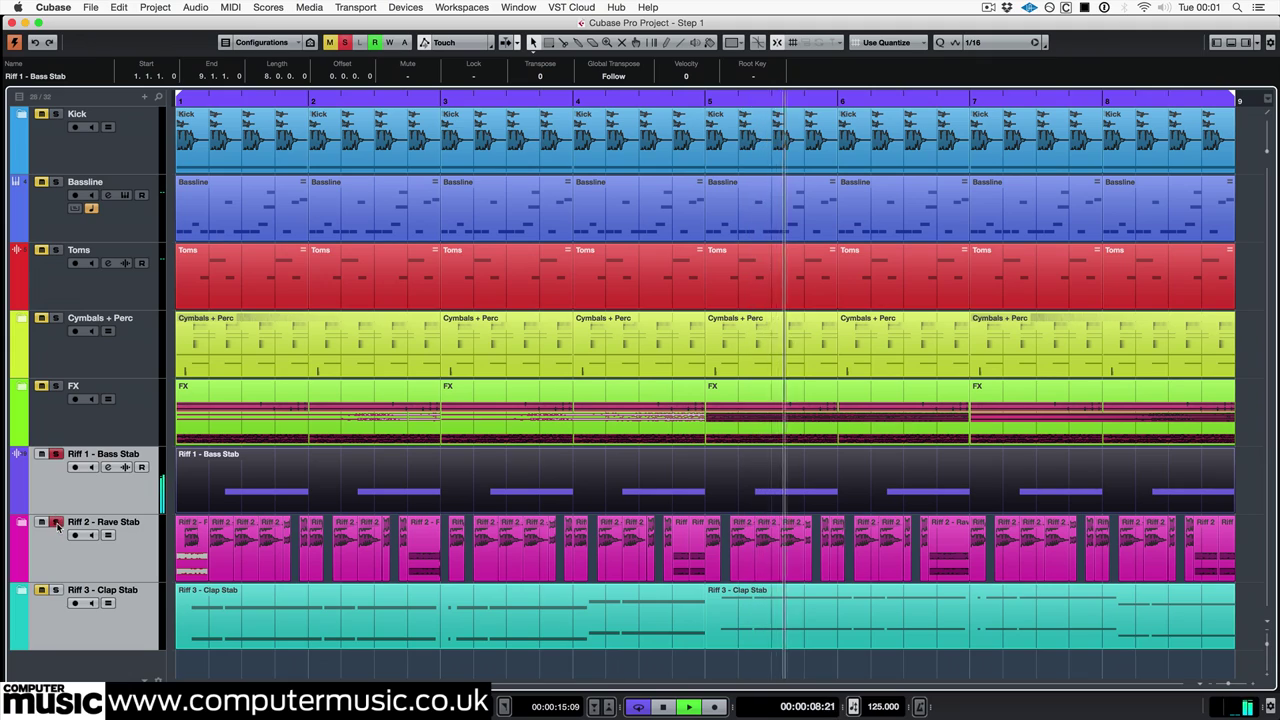
left_click(56, 522)
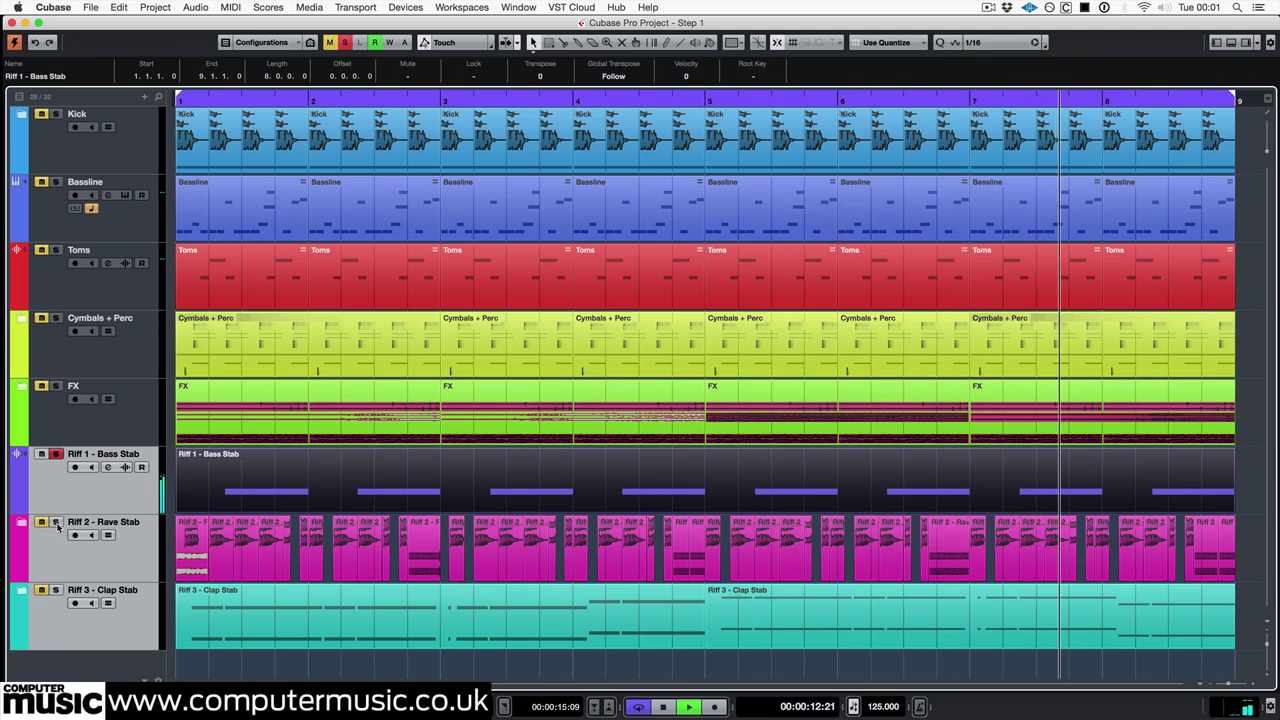
Step: Solo all three riff tracks together to hear them layered, and clear the solos
left_click(57, 523)
left_click(57, 591)
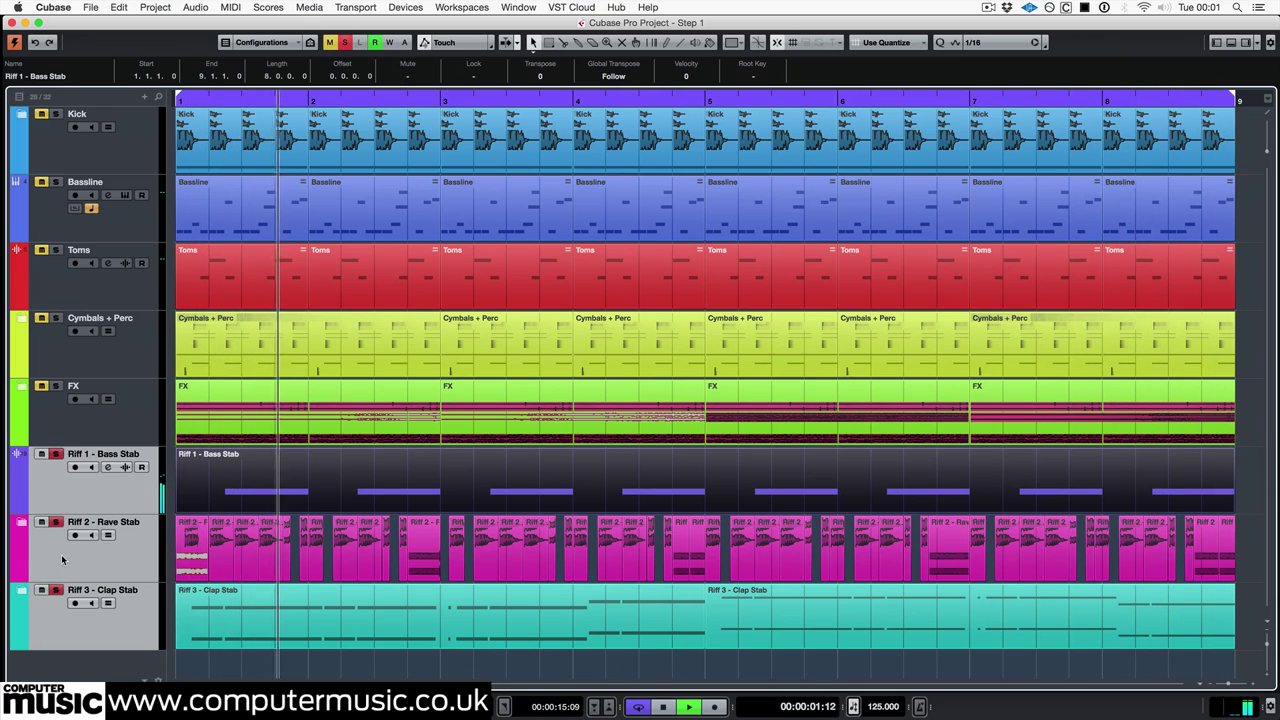
key("s")
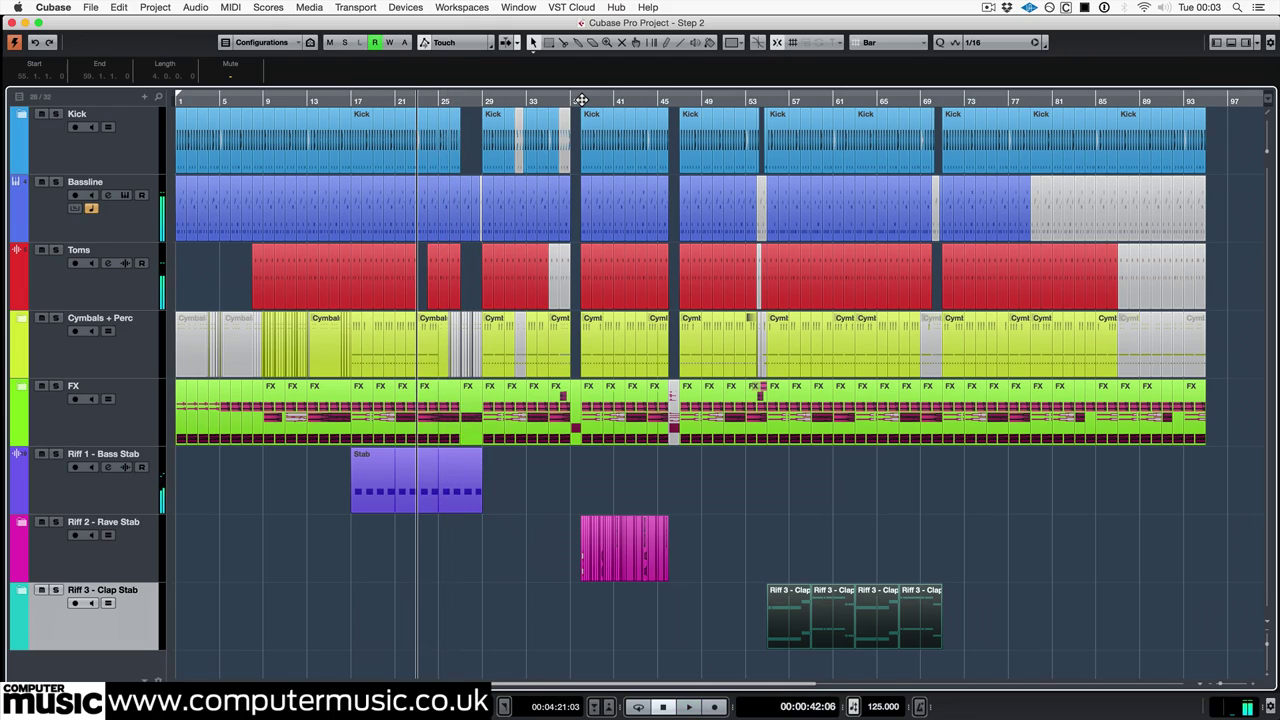
Step: Play the arrangement from the Rave Stab section at bar 38 and from the Clap Stab section at bar 55
left_click(581, 101)
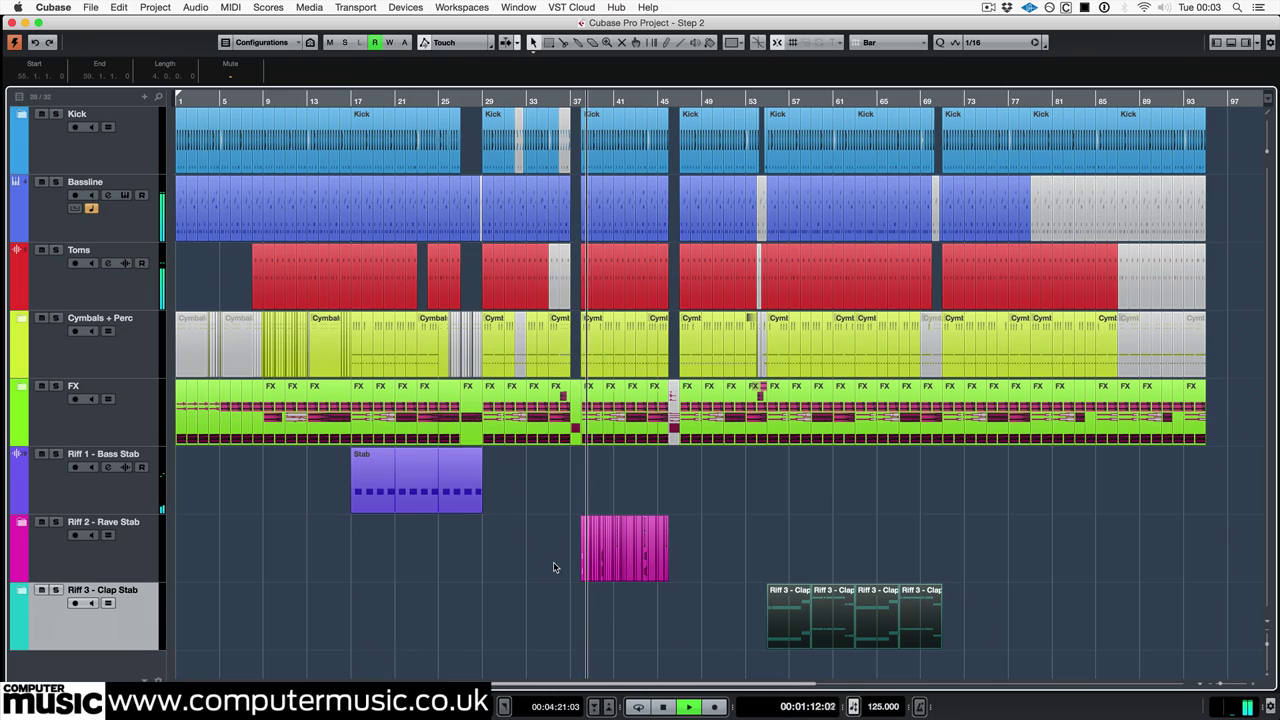
left_click(766, 507)
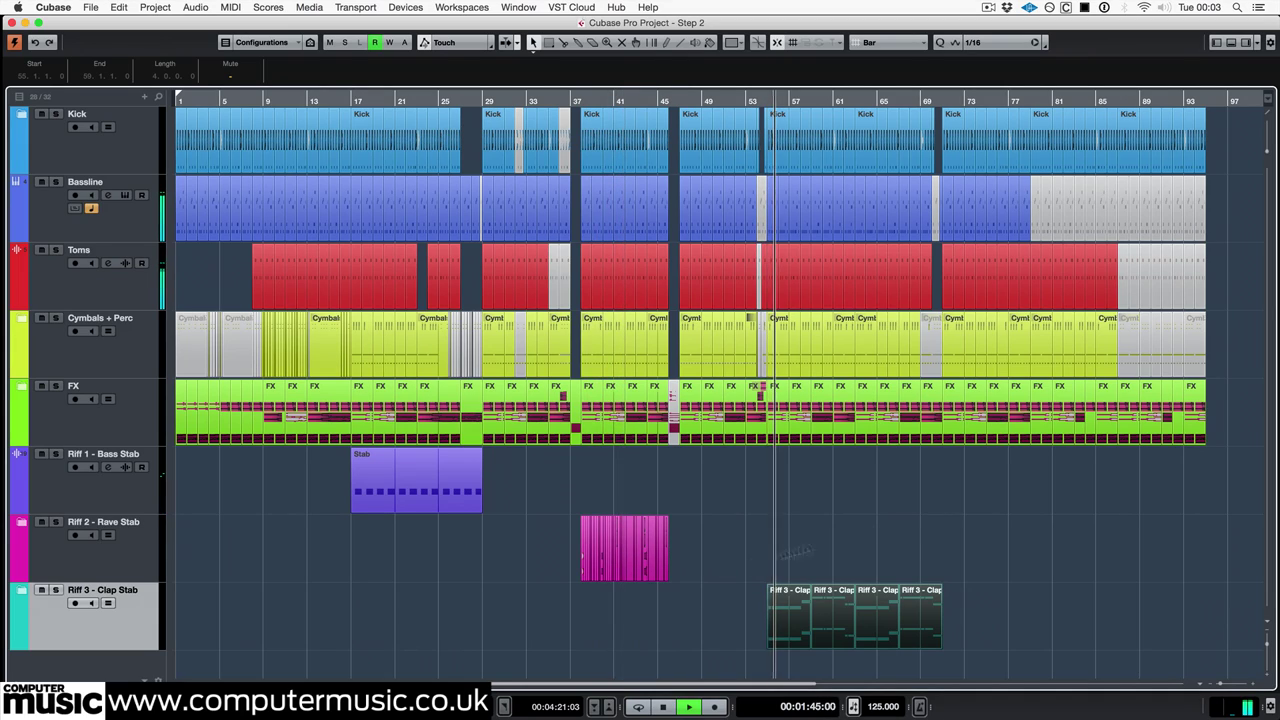
left_click(1105, 626)
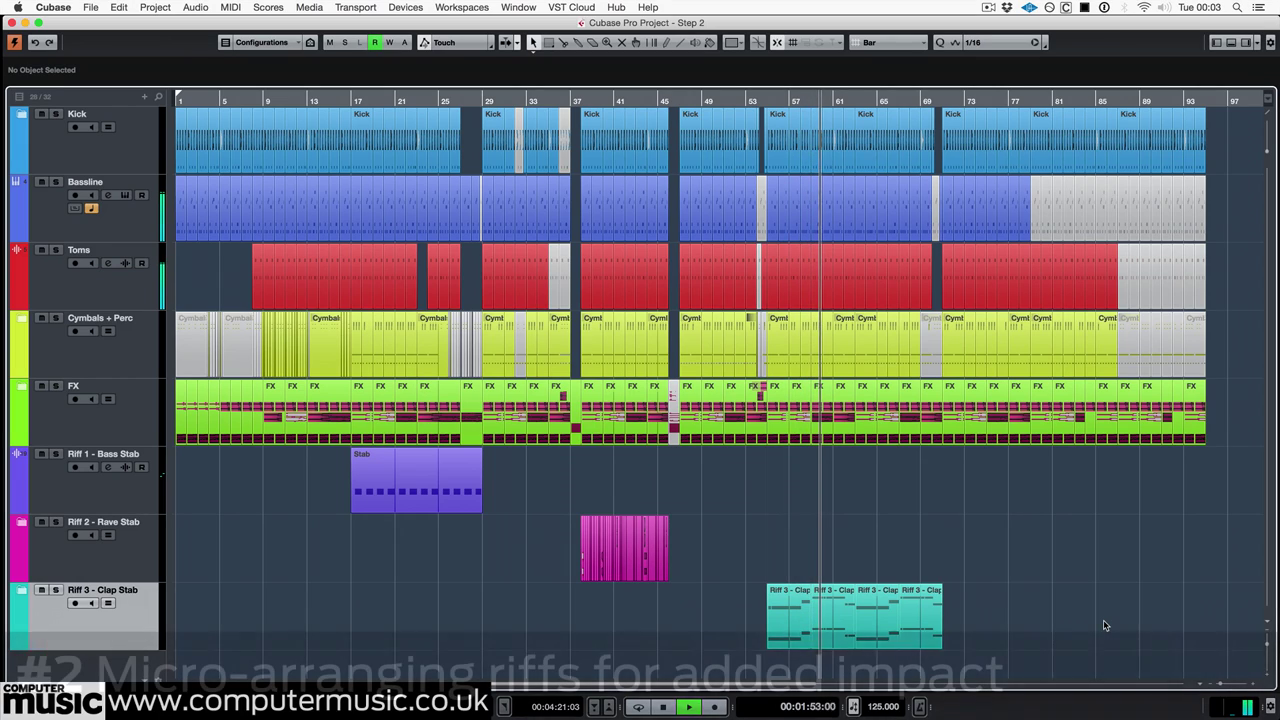
Step: Expand the Riff 2 - Rave Stab folder to show its Rave Stab and Chord tracks from bar 38
left_click(616, 102)
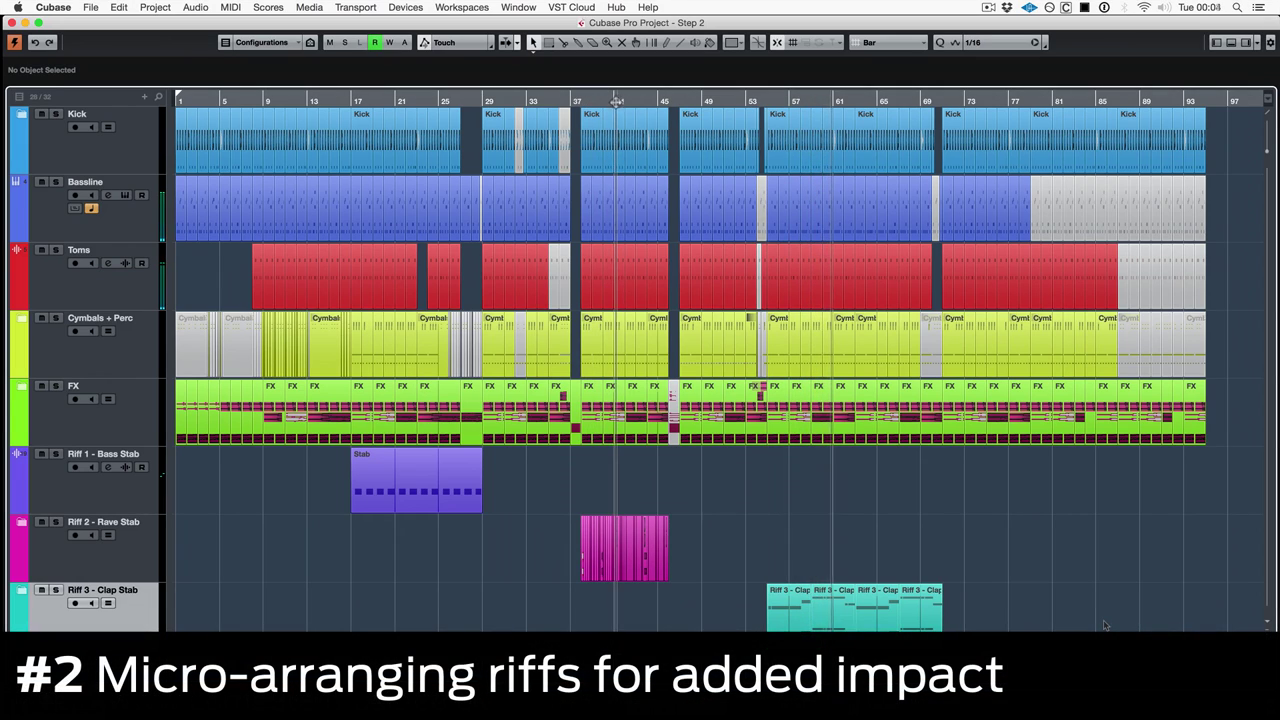
left_click_drag(612, 128, 607, 158)
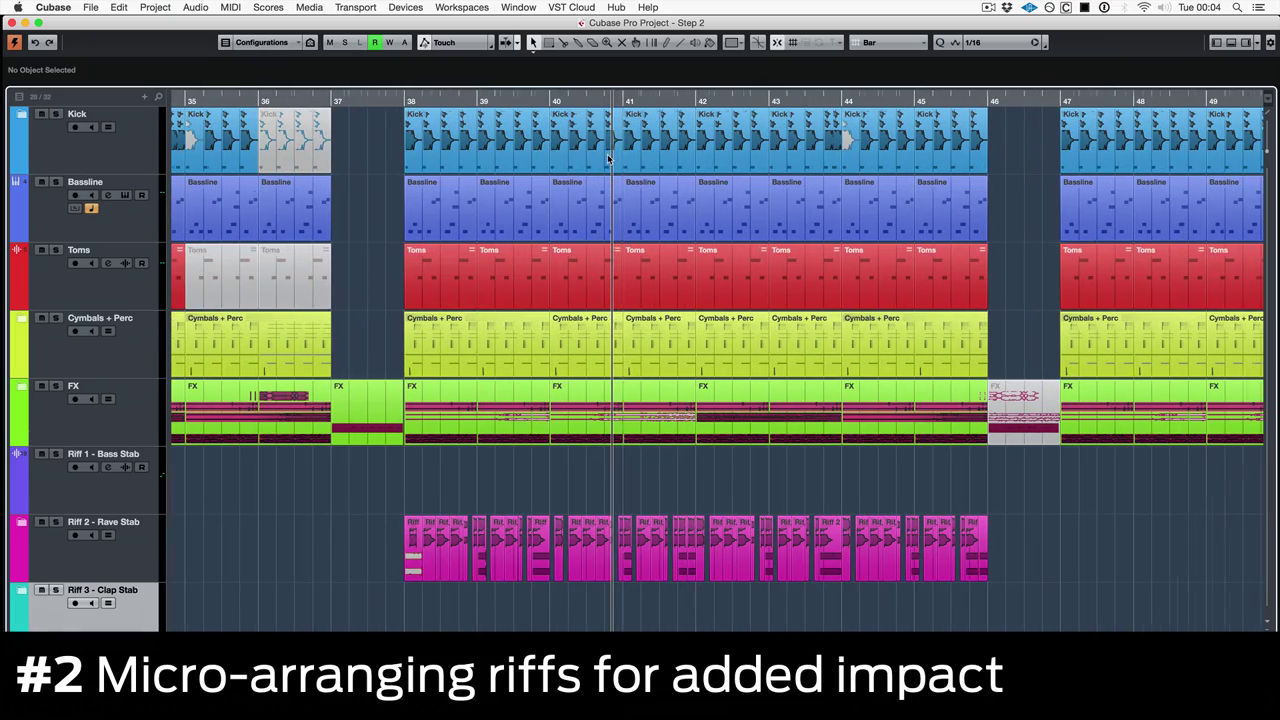
left_click(26, 524)
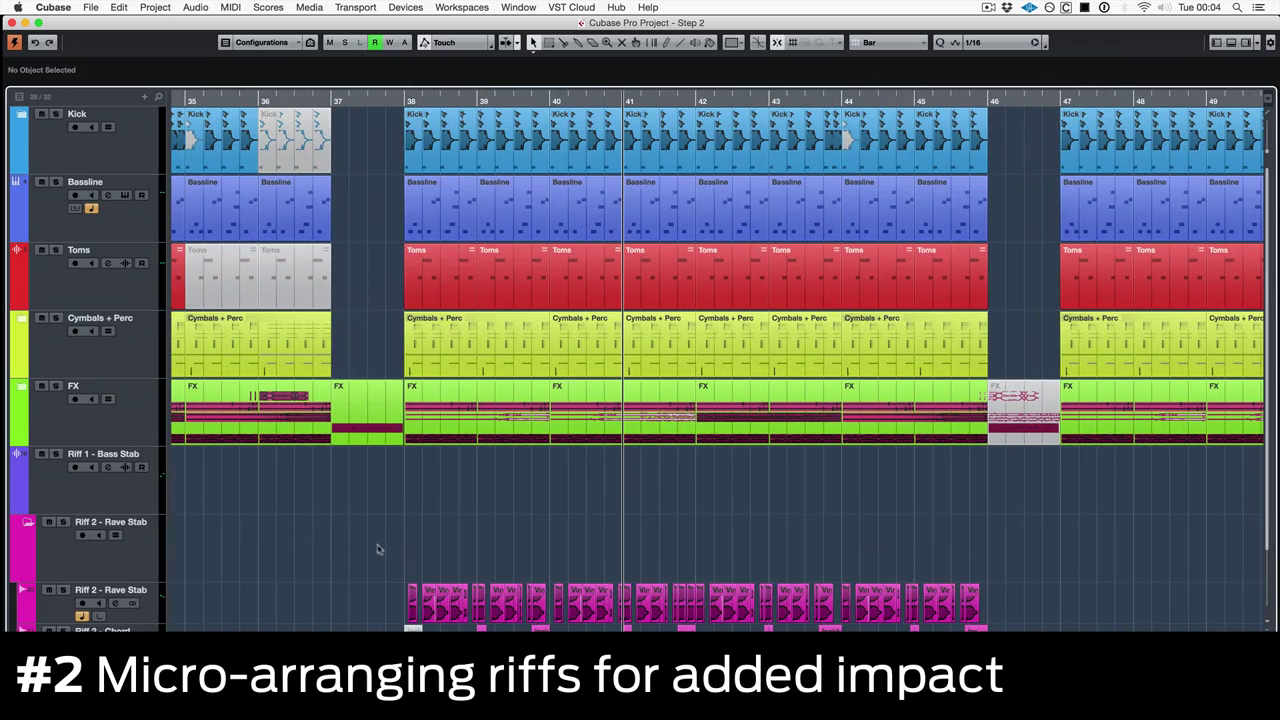
scroll(379, 549, "down", 3)
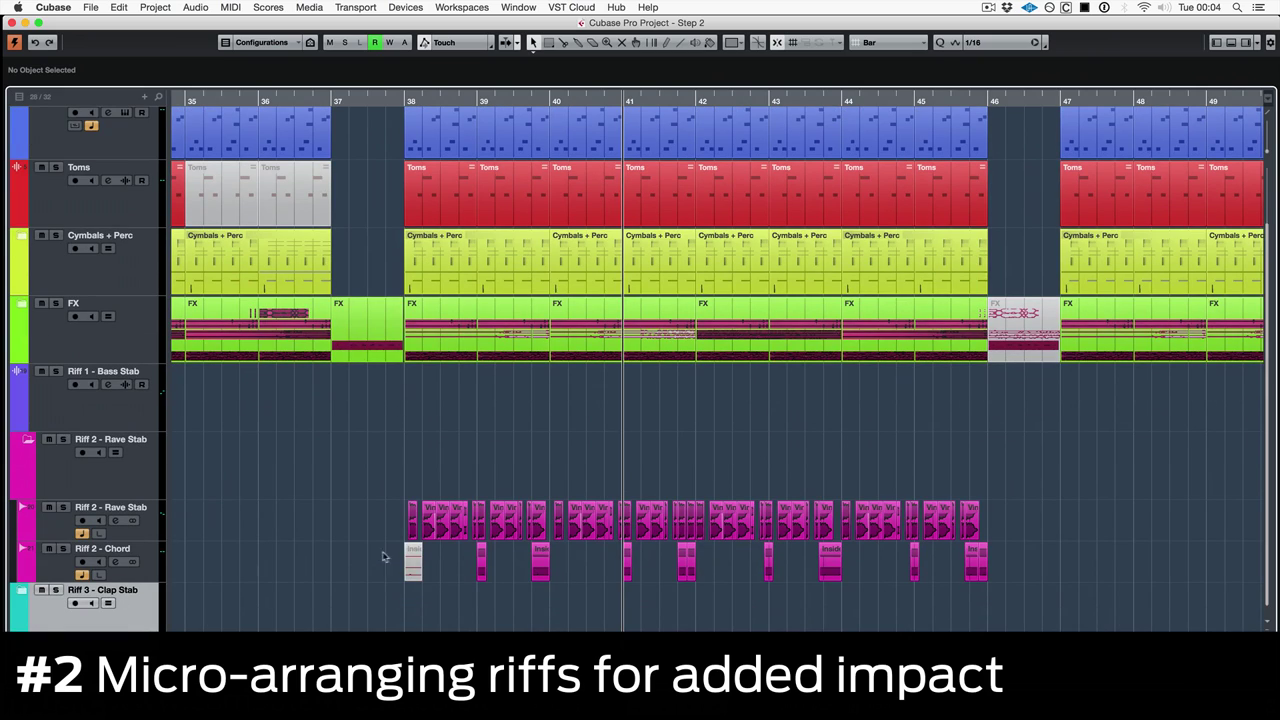
scroll(443, 576, "up", 2)
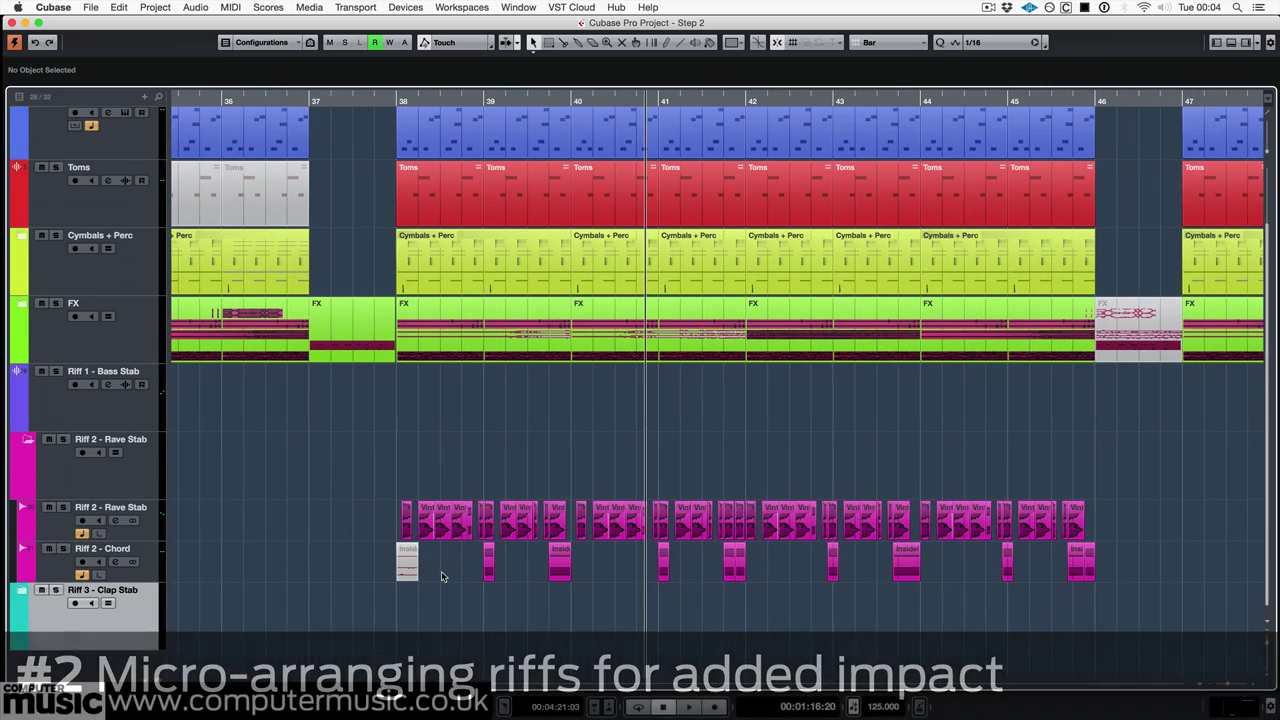
scroll(443, 576, "up", 2)
scroll(441, 571, "up", 1)
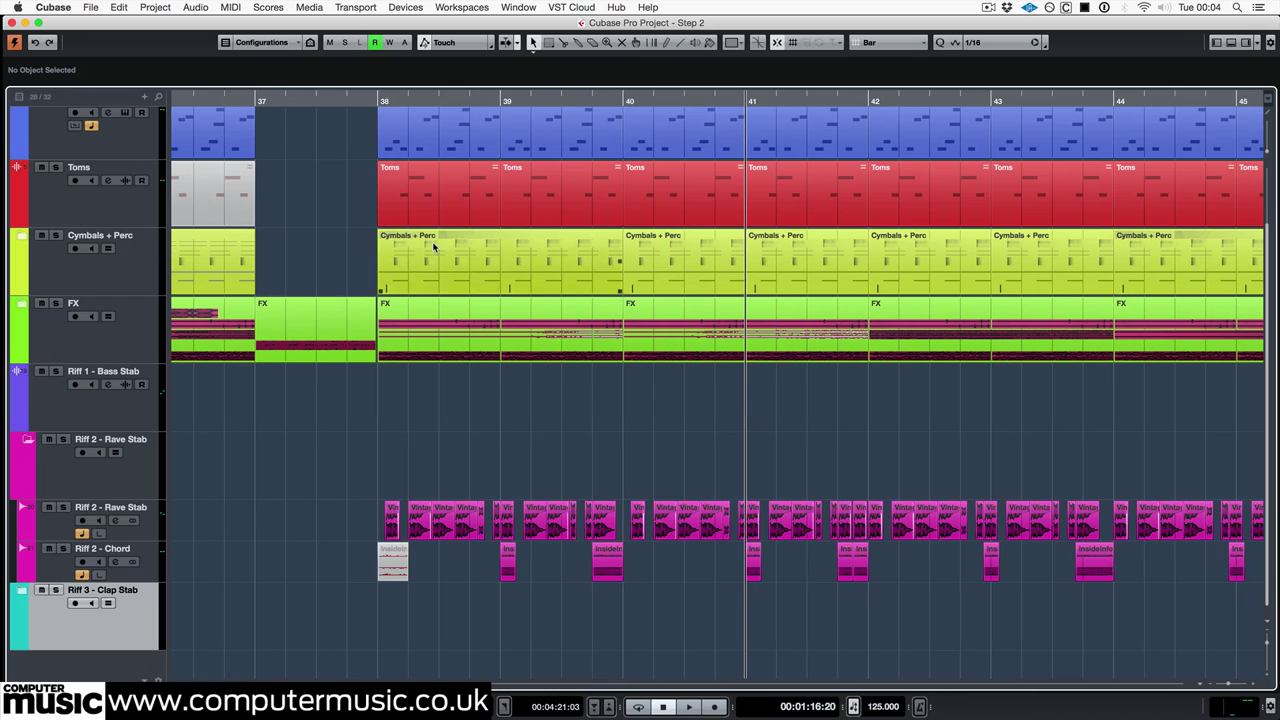
Step: Play the Rave Stab and Chord parts of Riff 2 from bar 38
left_click(381, 101)
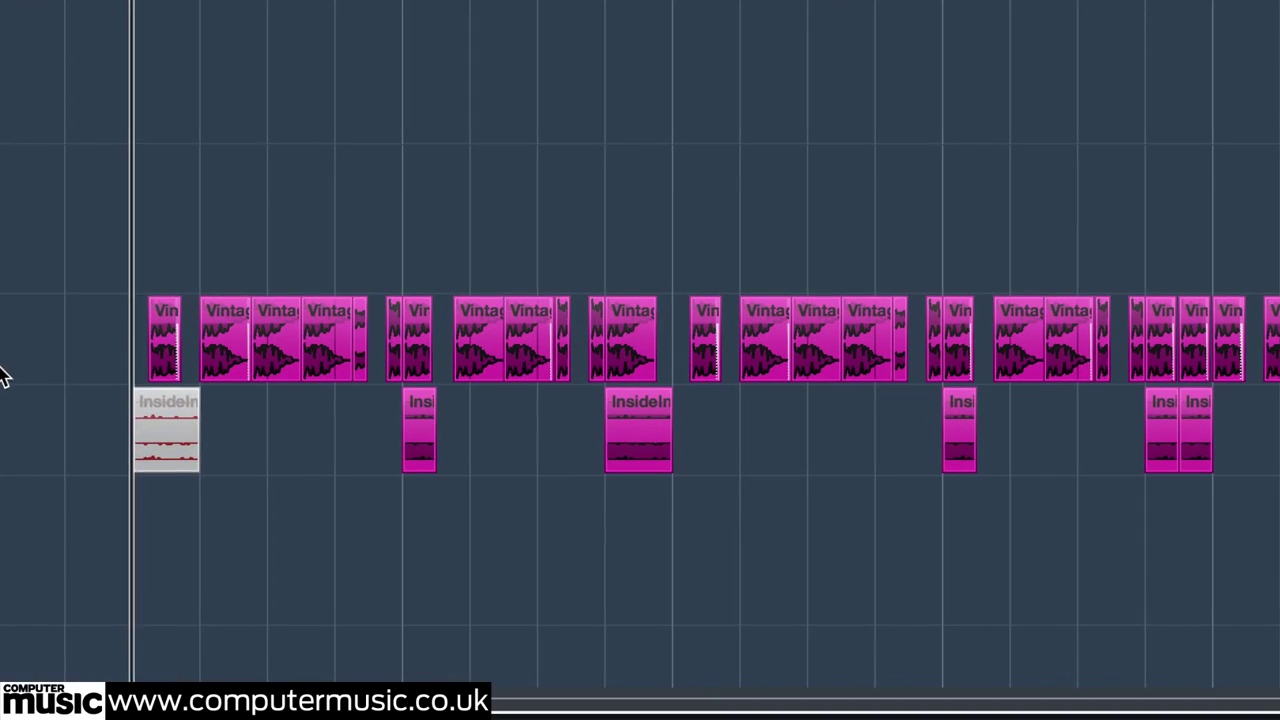
key("space")
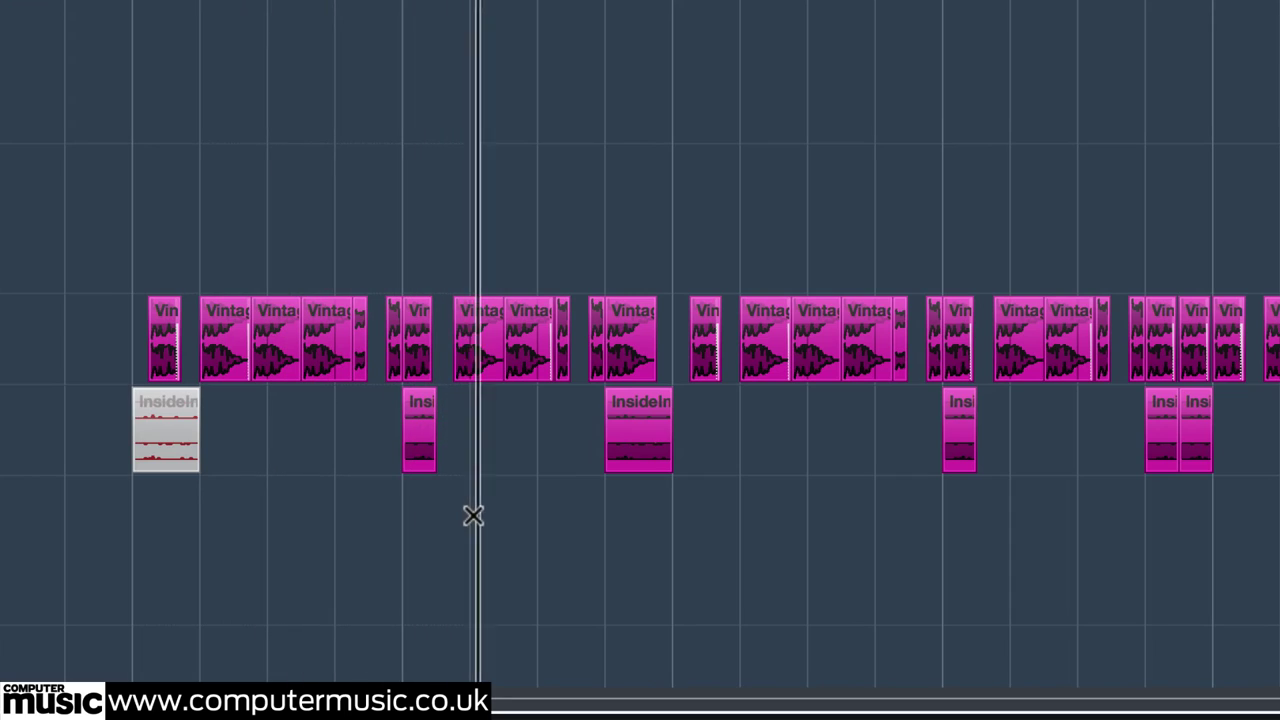
key("space")
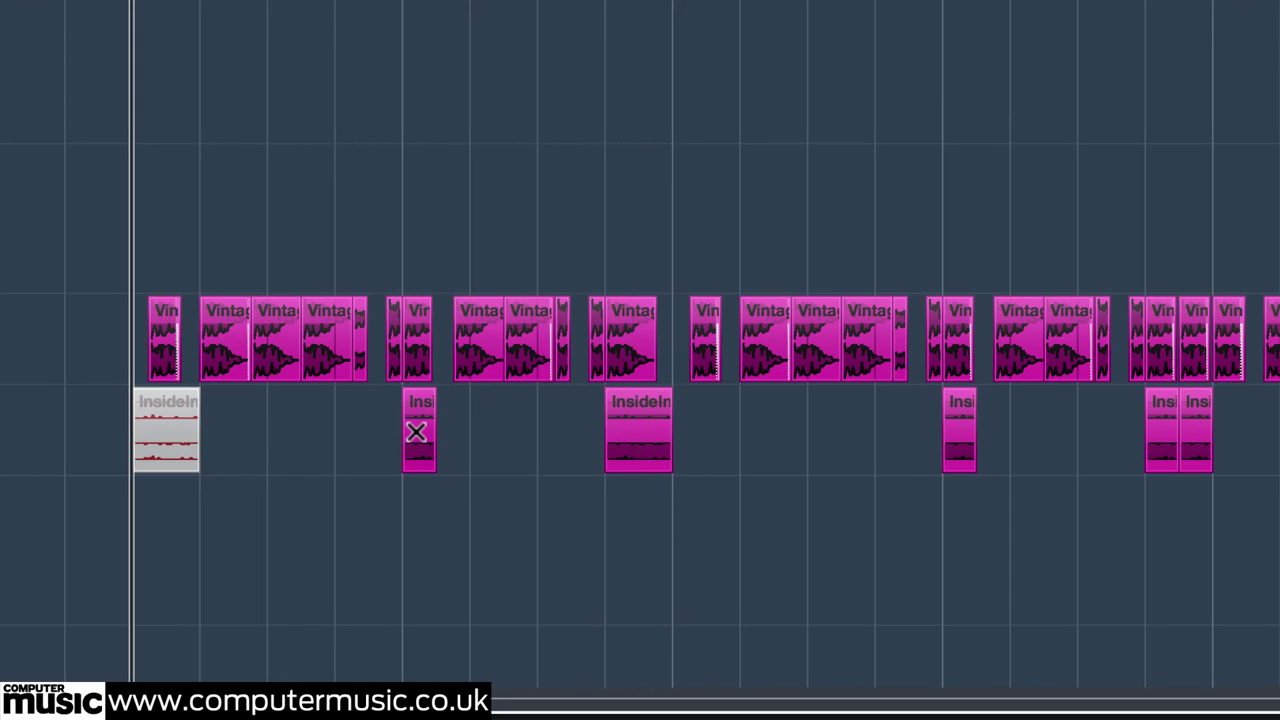
Step: Mute the short chord events around bars 39, 41, 43 and 45 and the rave stab events that overlap the remaining chords
left_click(643, 346)
key("space")
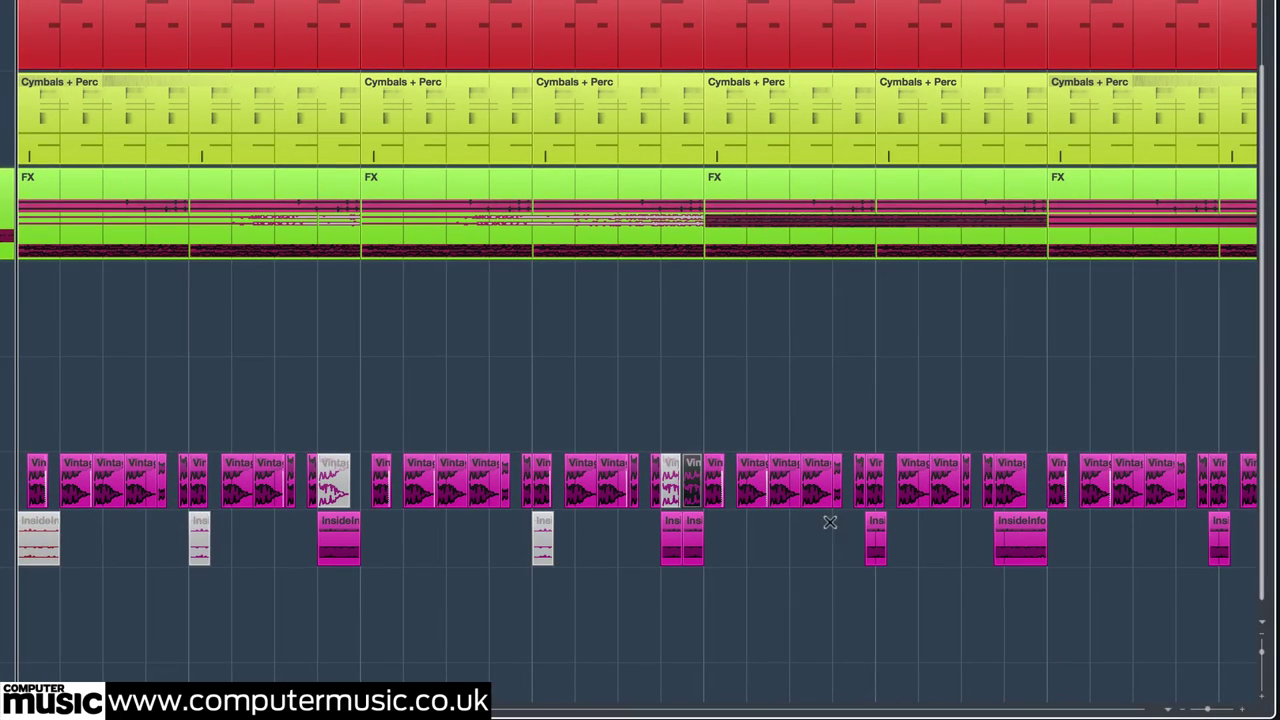
left_click(876, 540)
left_click(1010, 484)
scroll(906, 571, "right", 3)
left_click(1068, 540)
left_click(1201, 484)
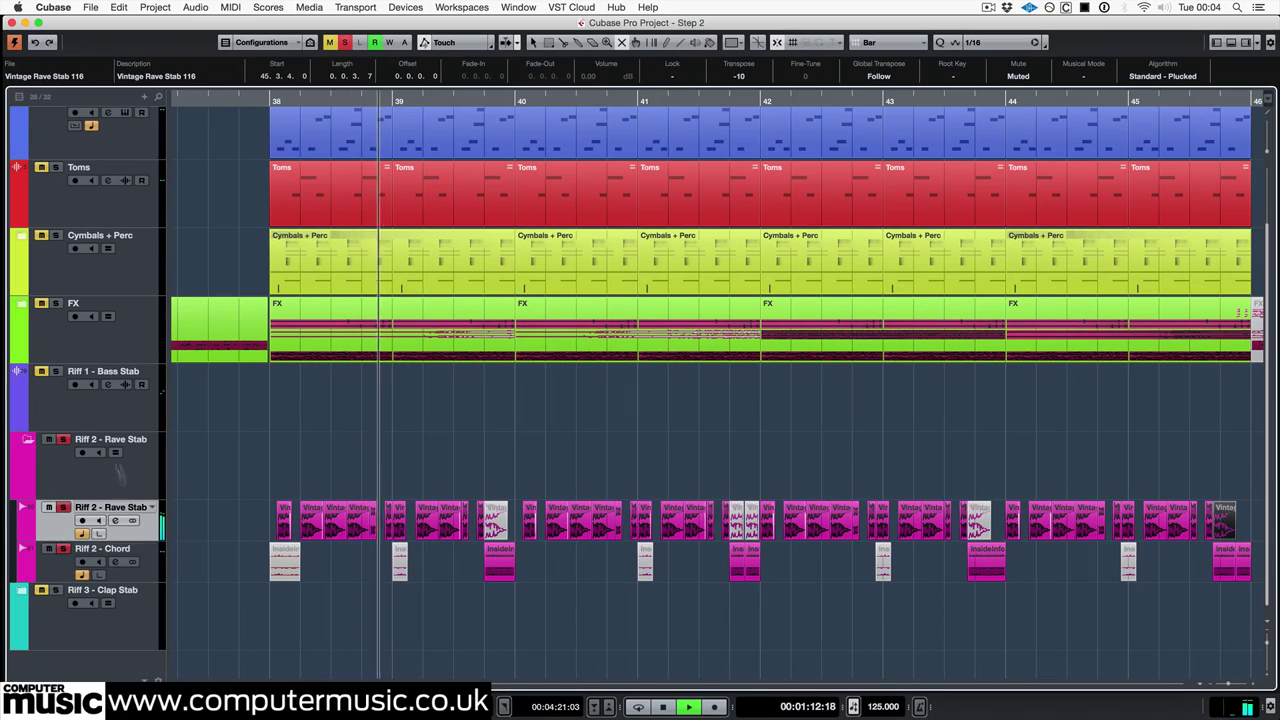
key("space")
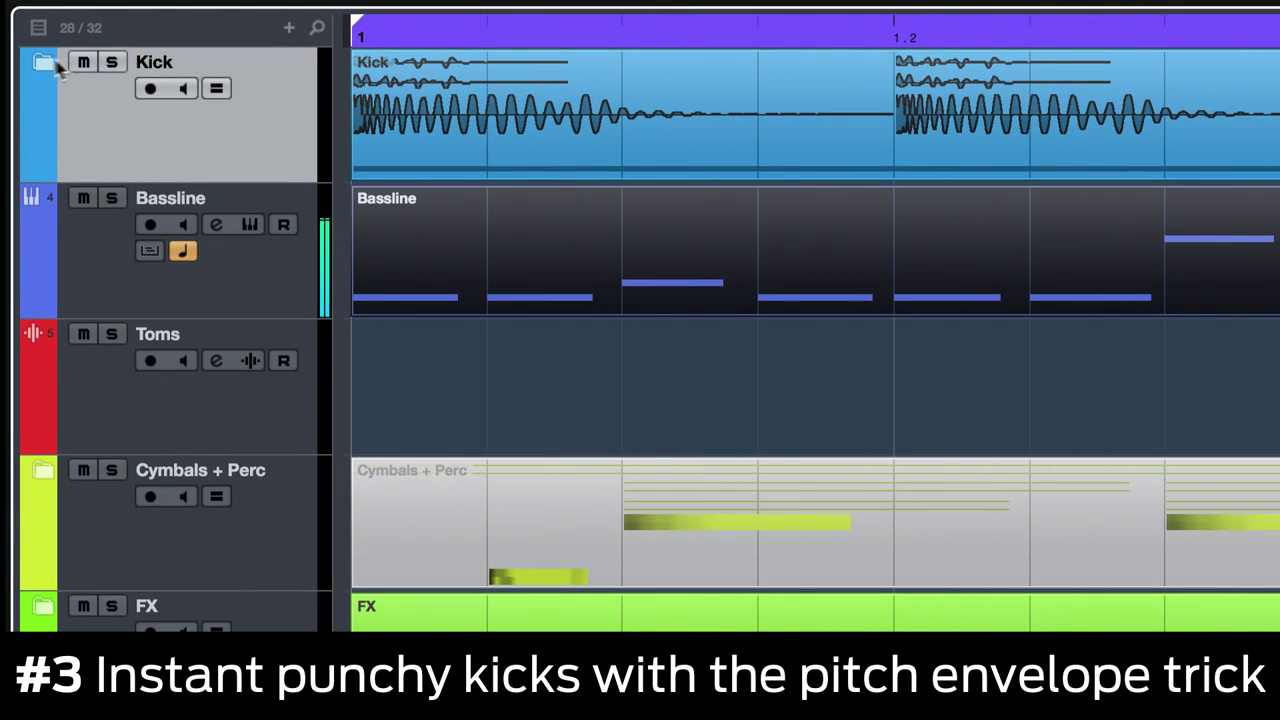
Step: Expand the Kick folder and audition Kick Top 1, Kick Top 2 and Kick Bottom in solo, one at a time
left_click(45, 64)
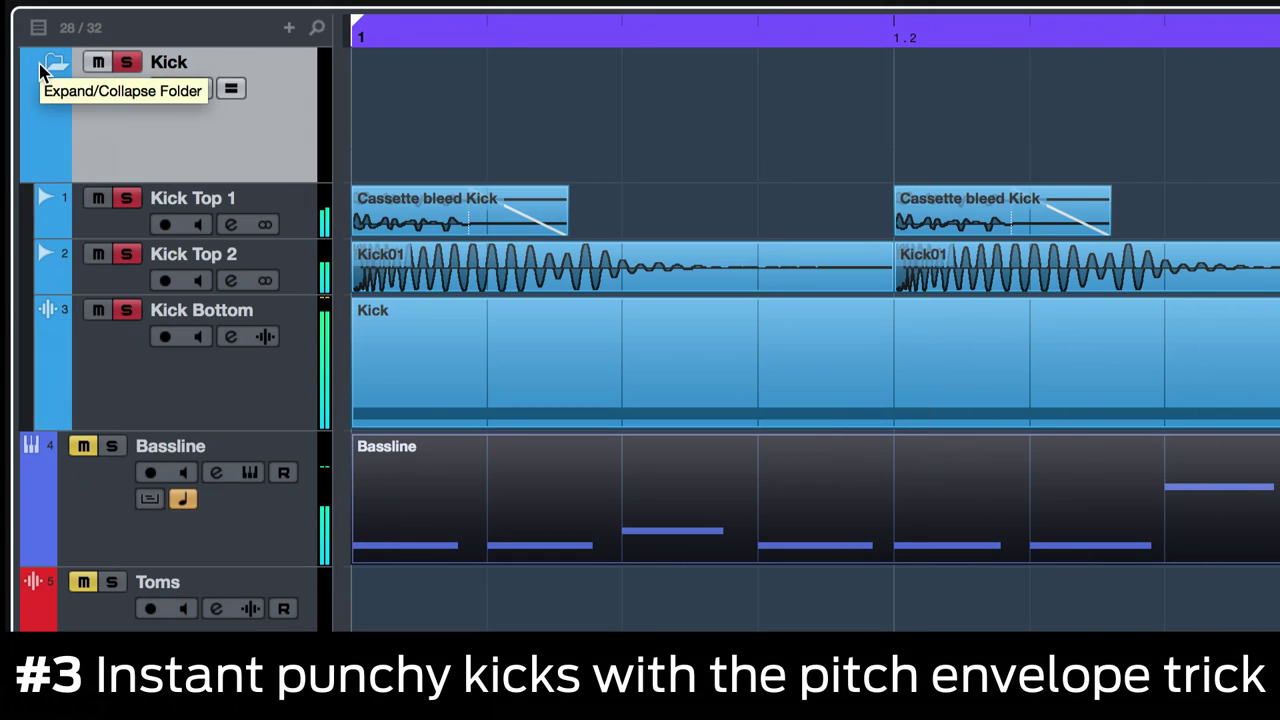
left_click(126, 311)
left_click(127, 255)
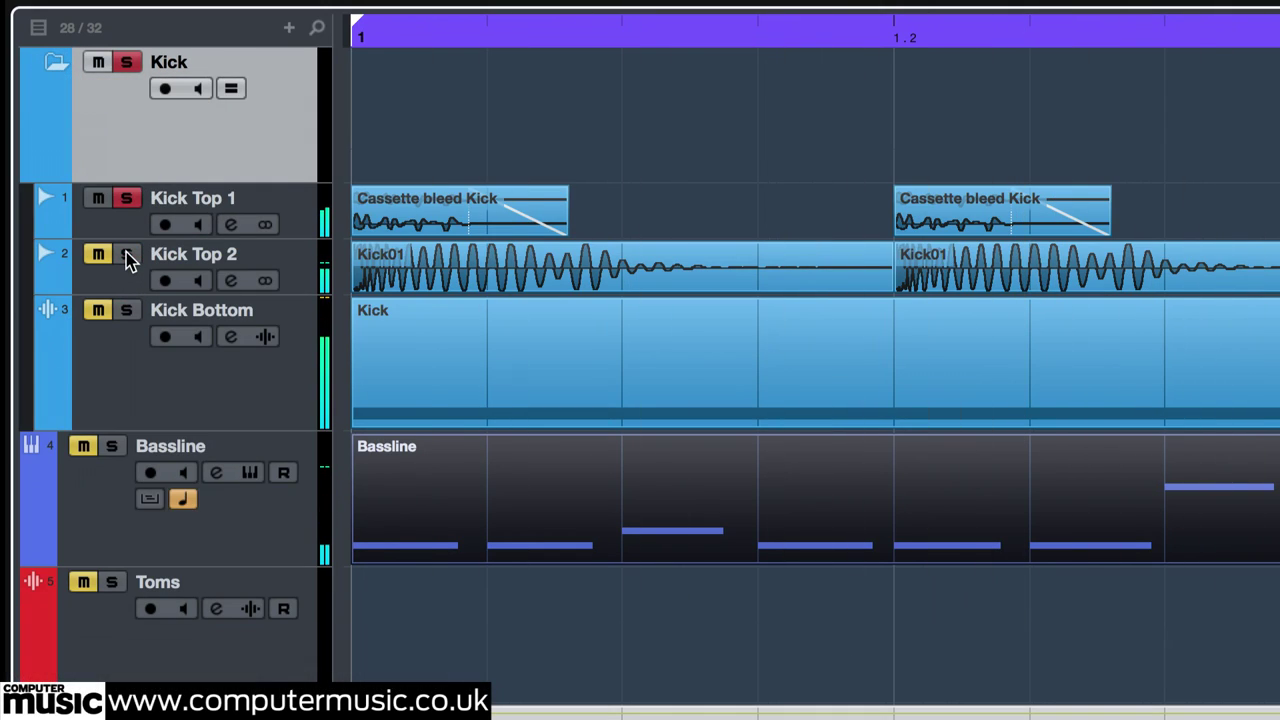
left_click(127, 200)
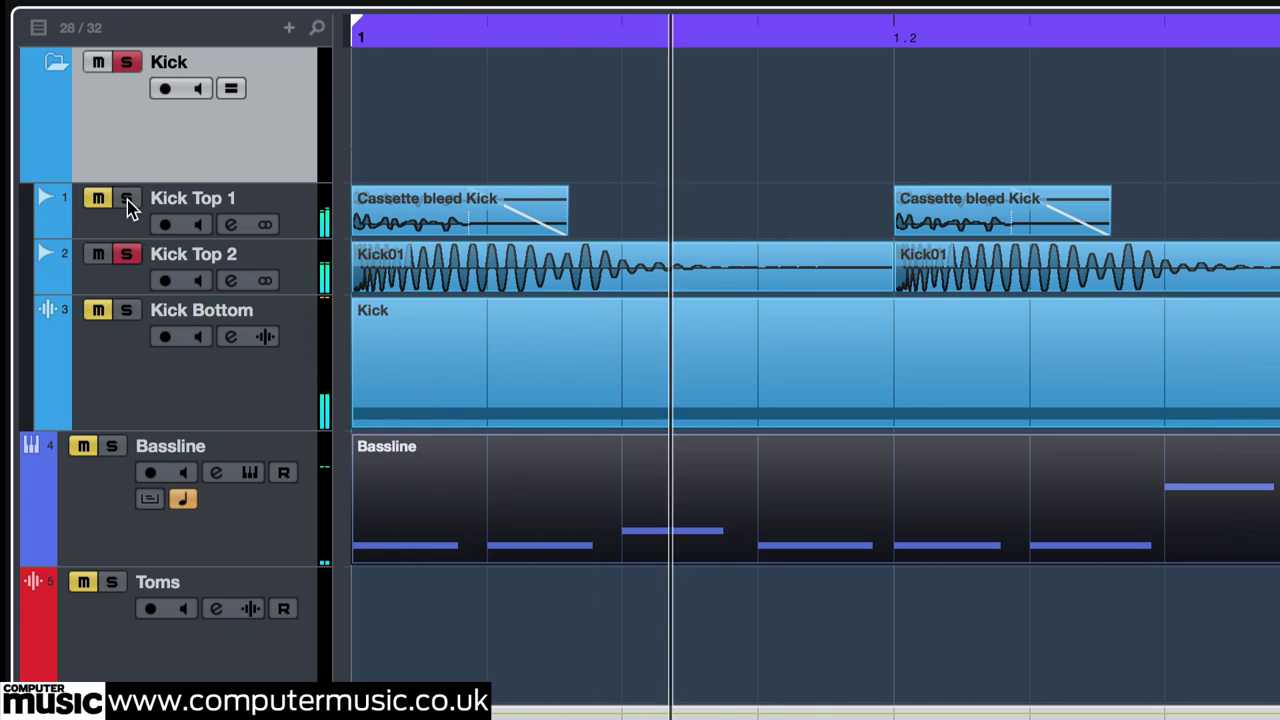
left_click(126, 311)
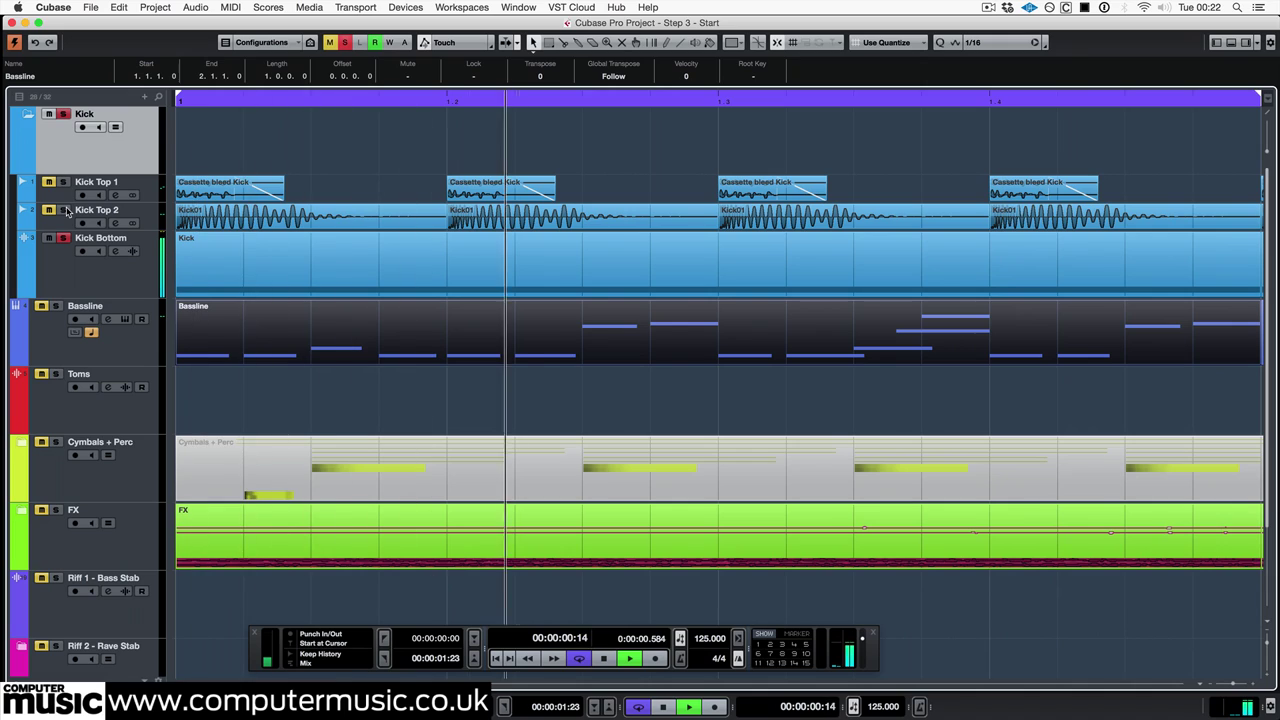
Step: Open the sampler controls of the Kick Bottom track, enlarge them and show the pitch envelope
left_click(132, 252)
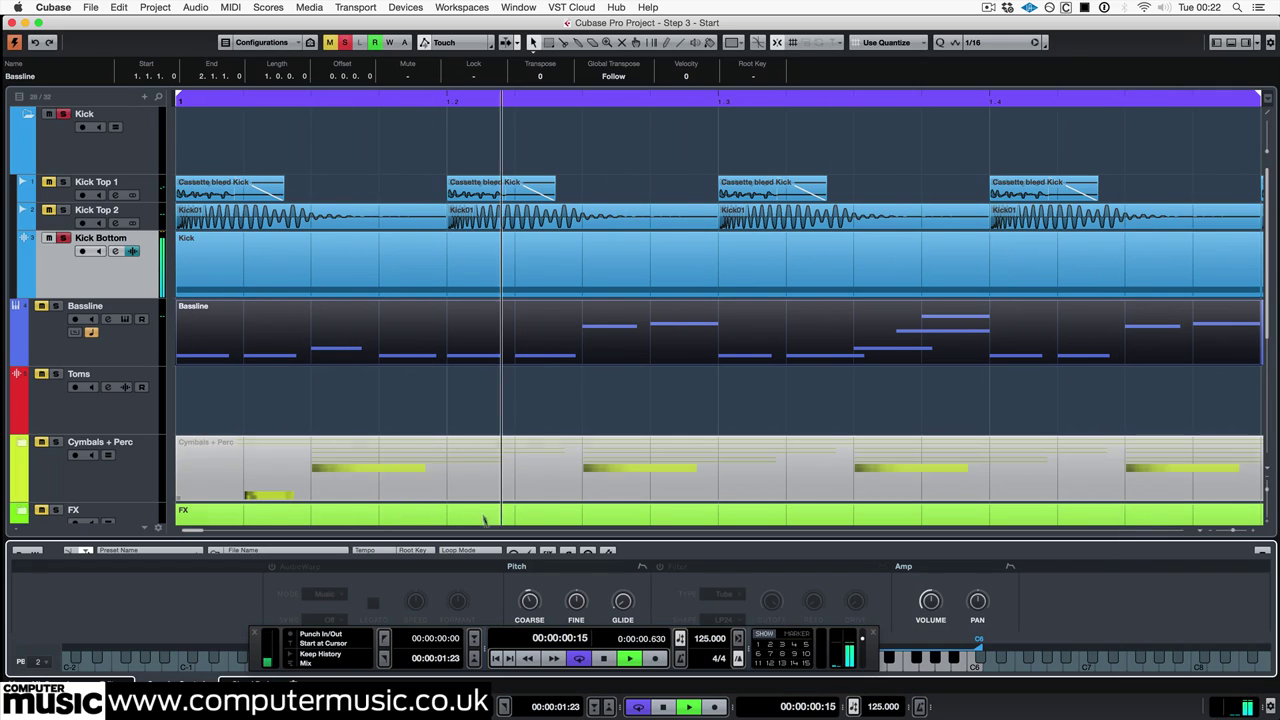
left_click_drag(475, 542, 475, 333)
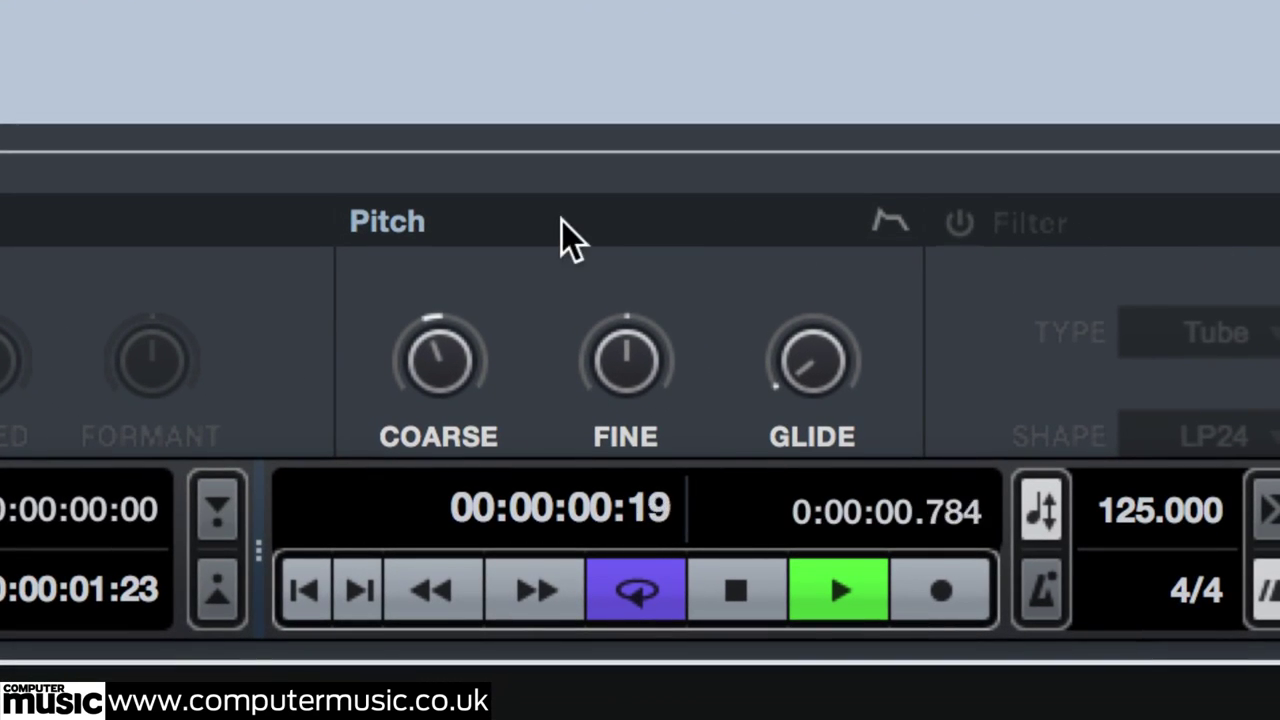
left_click(886, 221)
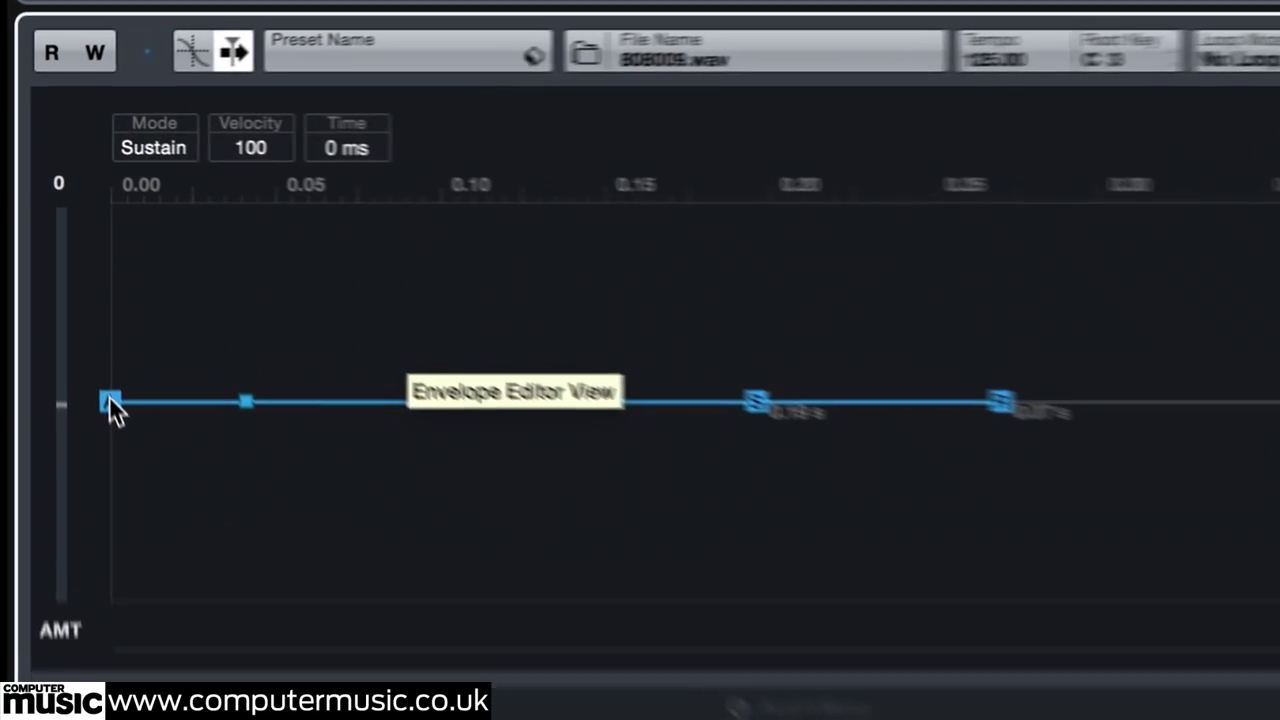
Step: Raise the attack point of the pitch envelope to the maximum and set the envelope amount to 24
left_click_drag(86, 337, 85, 316)
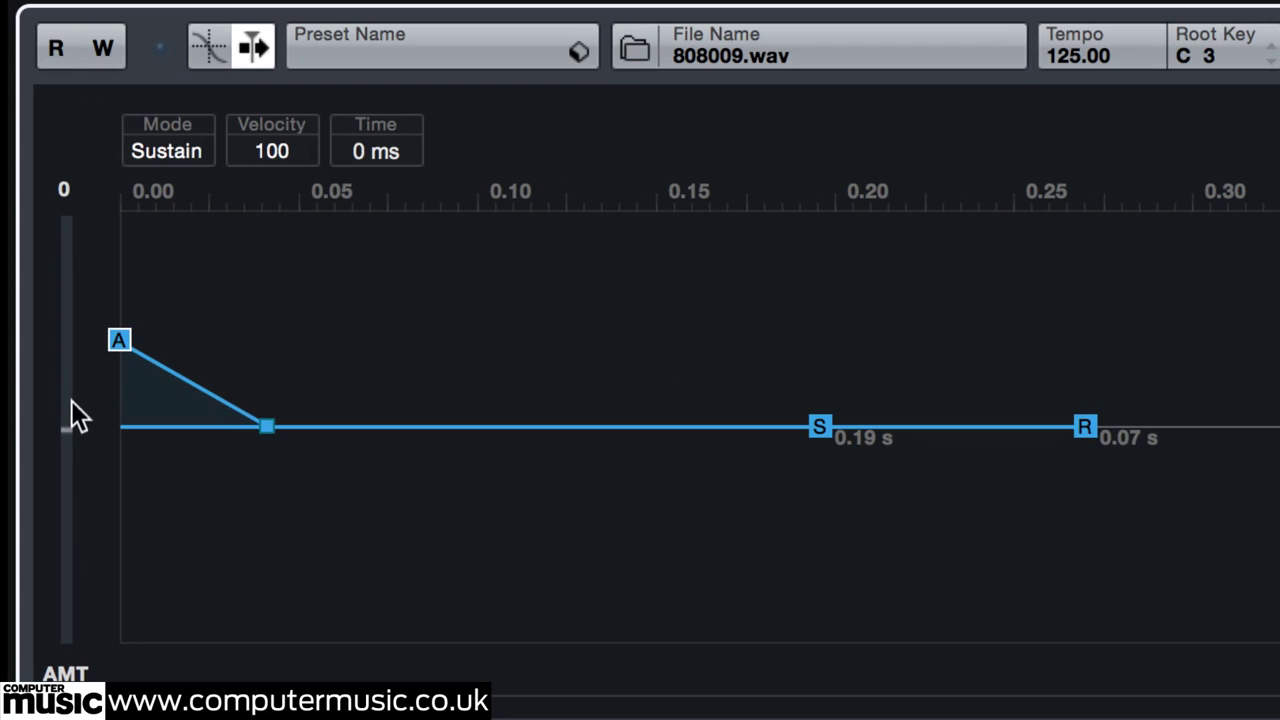
left_click_drag(74, 300, 69, 274)
left_click_drag(118, 337, 76, 184)
mouse_move(62, 271)
left_mouse_down()
mouse_move(63, 284)
mouse_move(69, 275)
left_mouse_up()
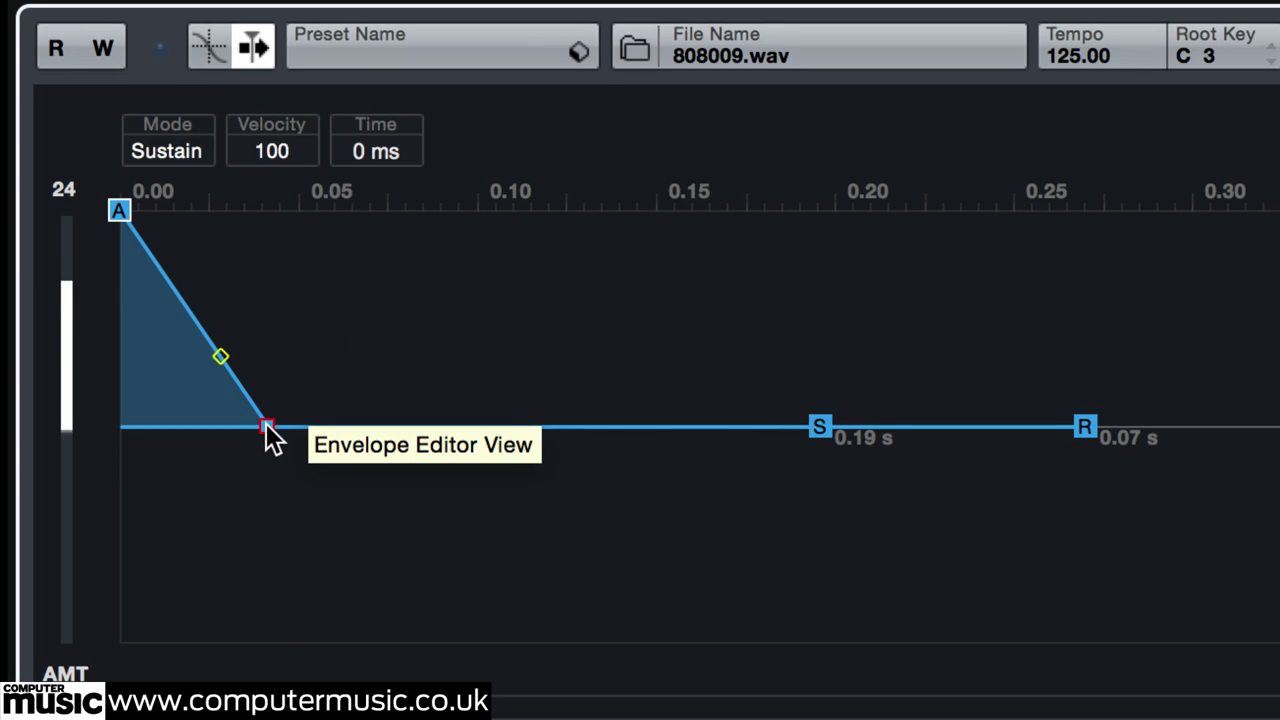
Step: Move the second pitch envelope point to 150 ms and bend the decay segment into a downward curve
left_click_drag(266, 426, 653, 426)
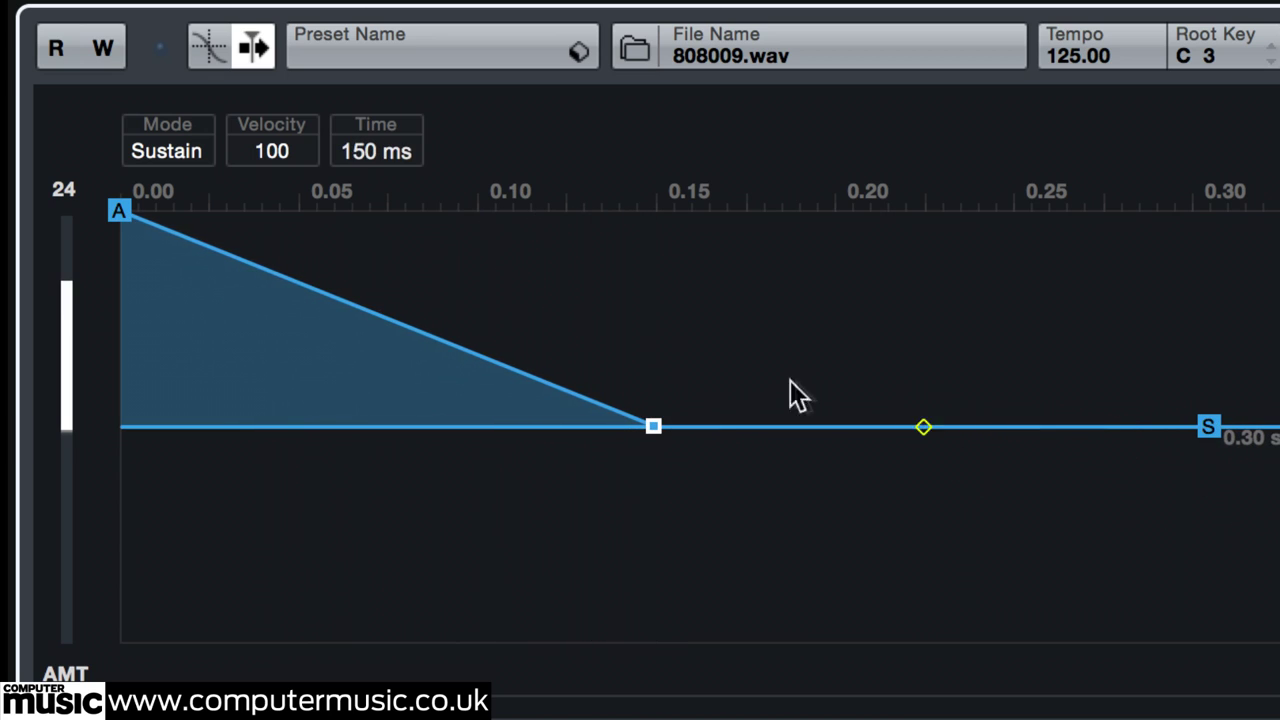
left_click_drag(418, 323, 414, 335)
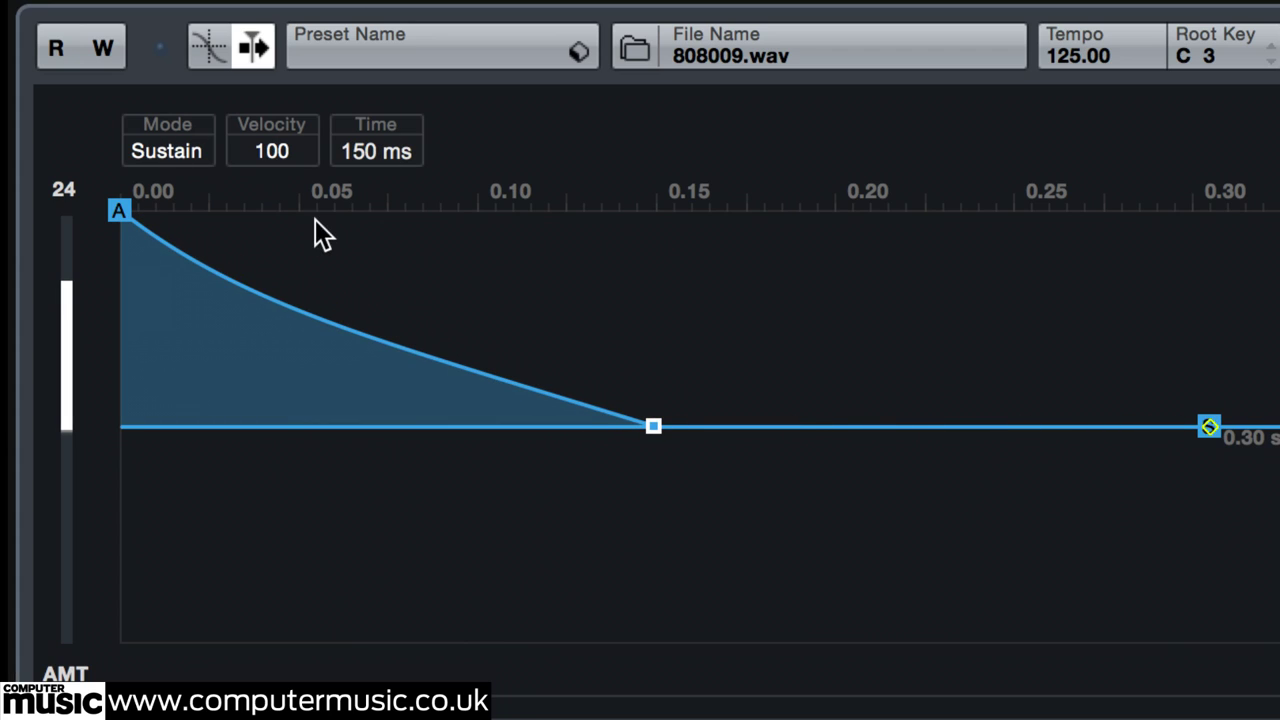
Step: Set the pitch envelope amount to 0 to hear the kick without the pitch sweep
double_click(60, 186)
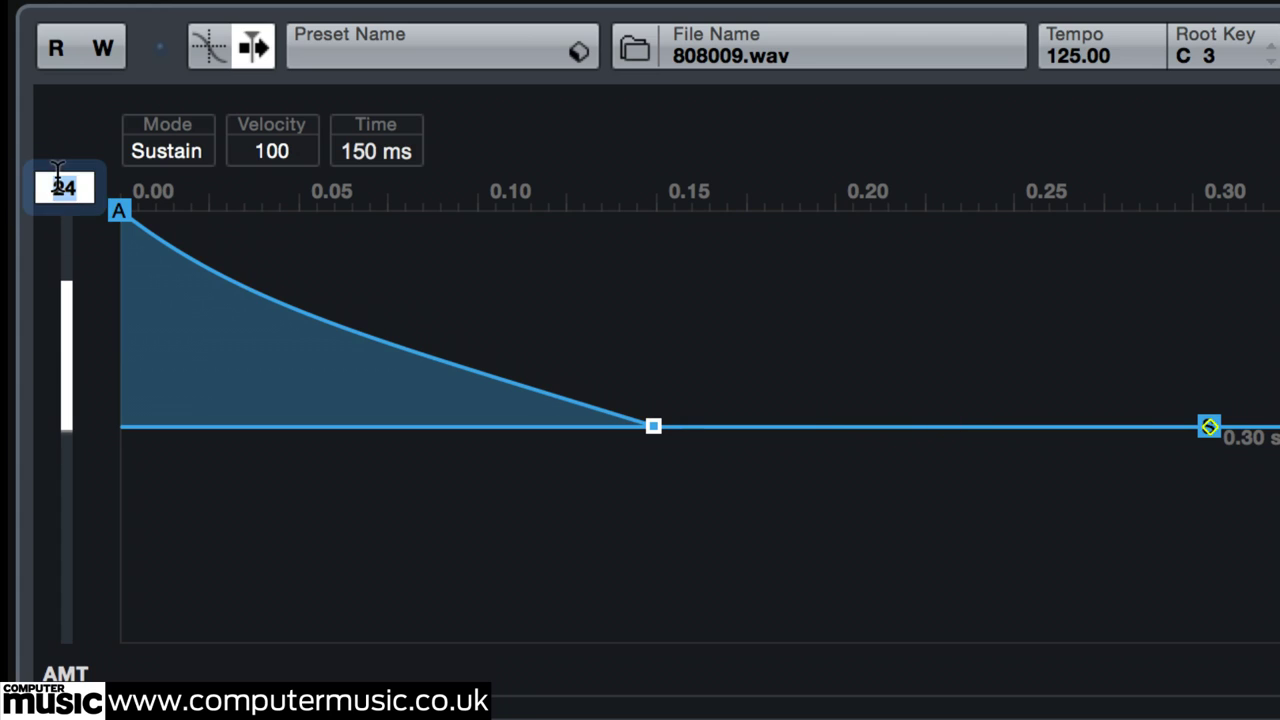
type("0")
key("Return")
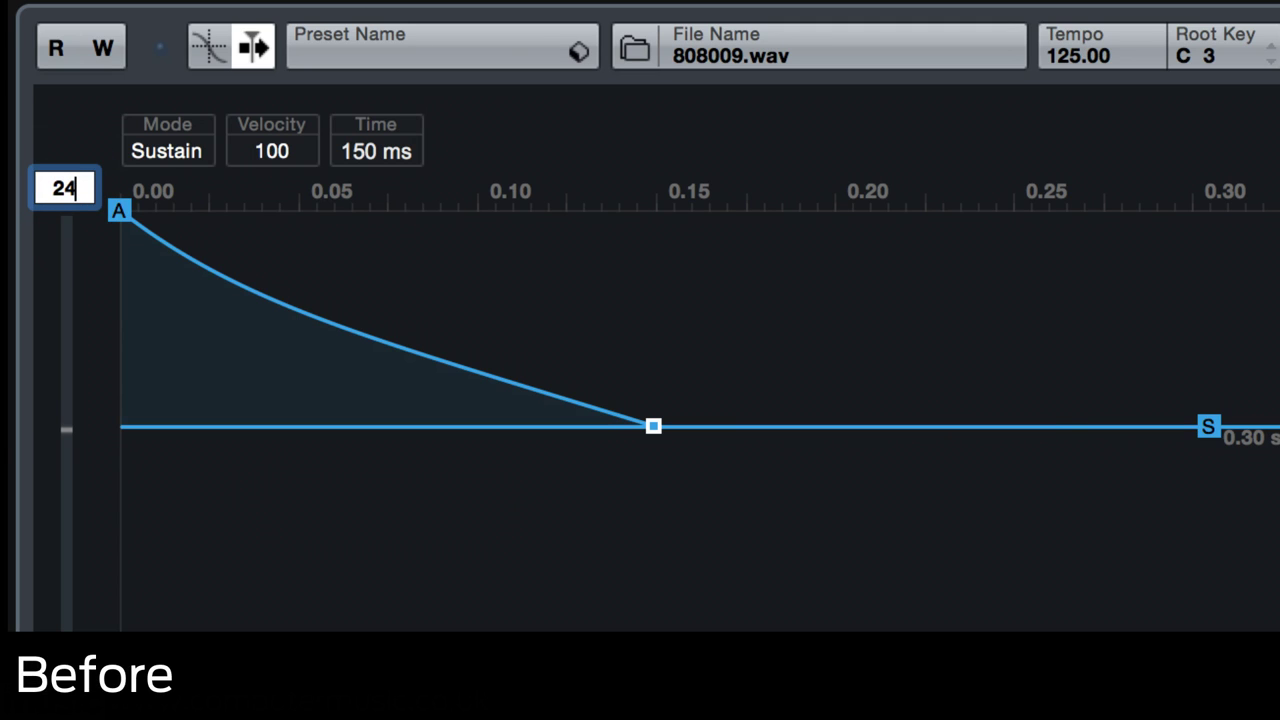
Step: Set the kick sampler's pitch envelope amount back to 24
key("Return")
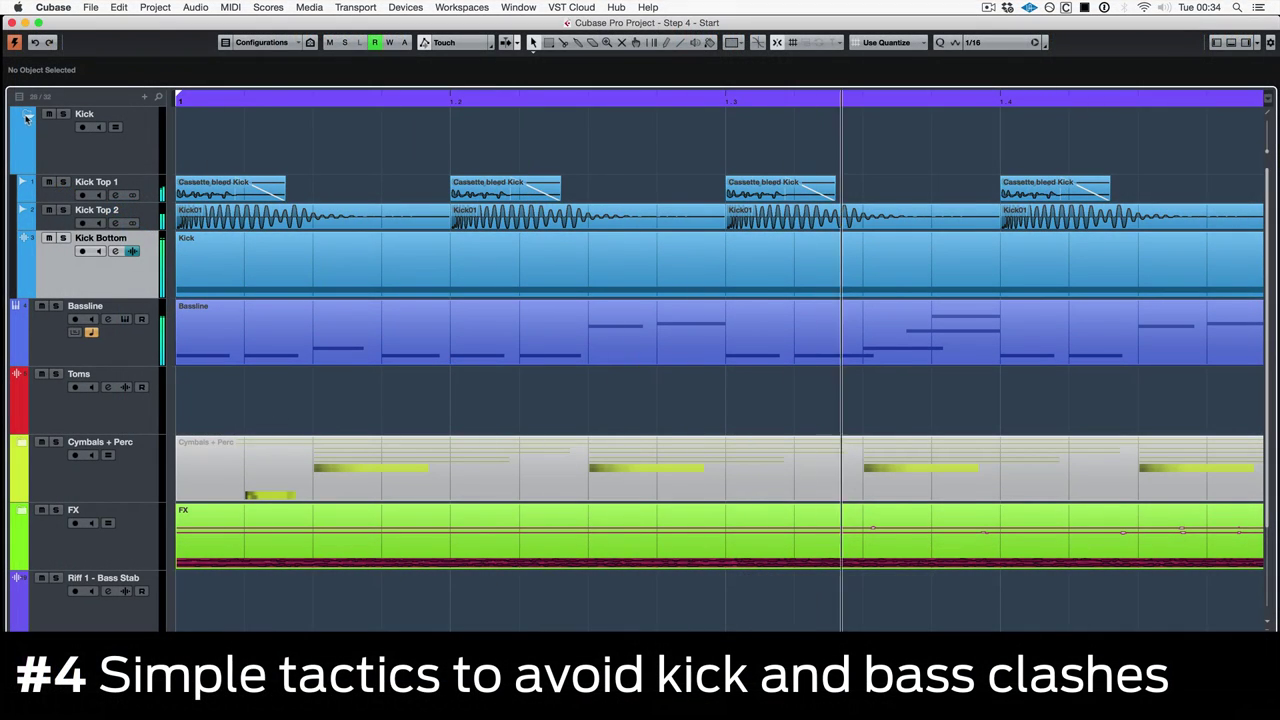
Step: Collapse the Kick folder and switch the Bassline's MMultiAnalyzer to the Collisions view to compare the bass with the kick
left_click(25, 117)
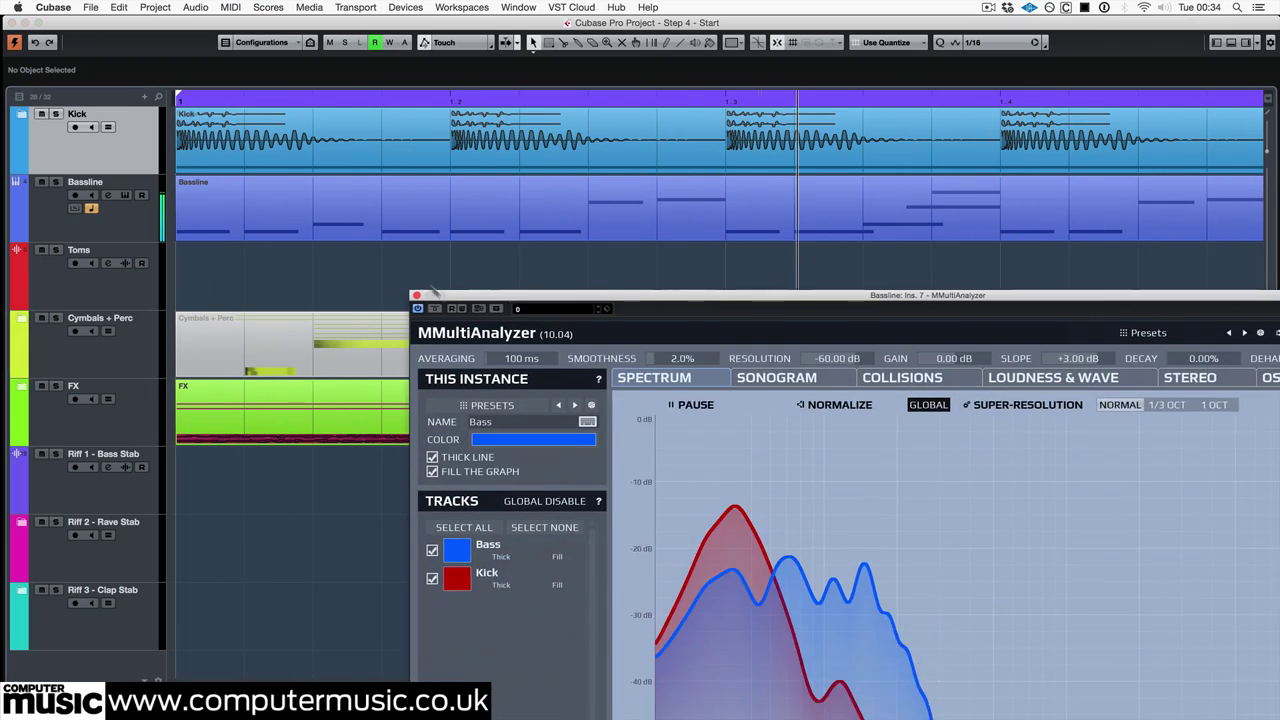
left_click_drag(433, 289, 141, 74)
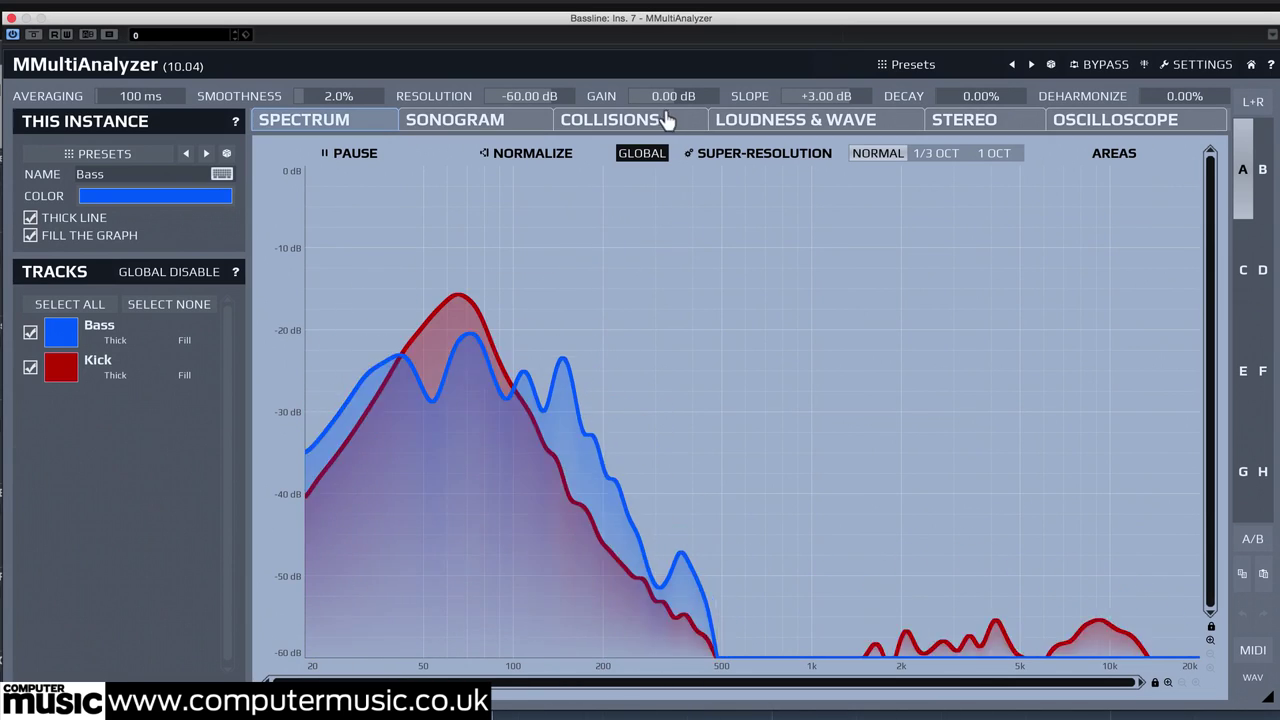
left_click(640, 124)
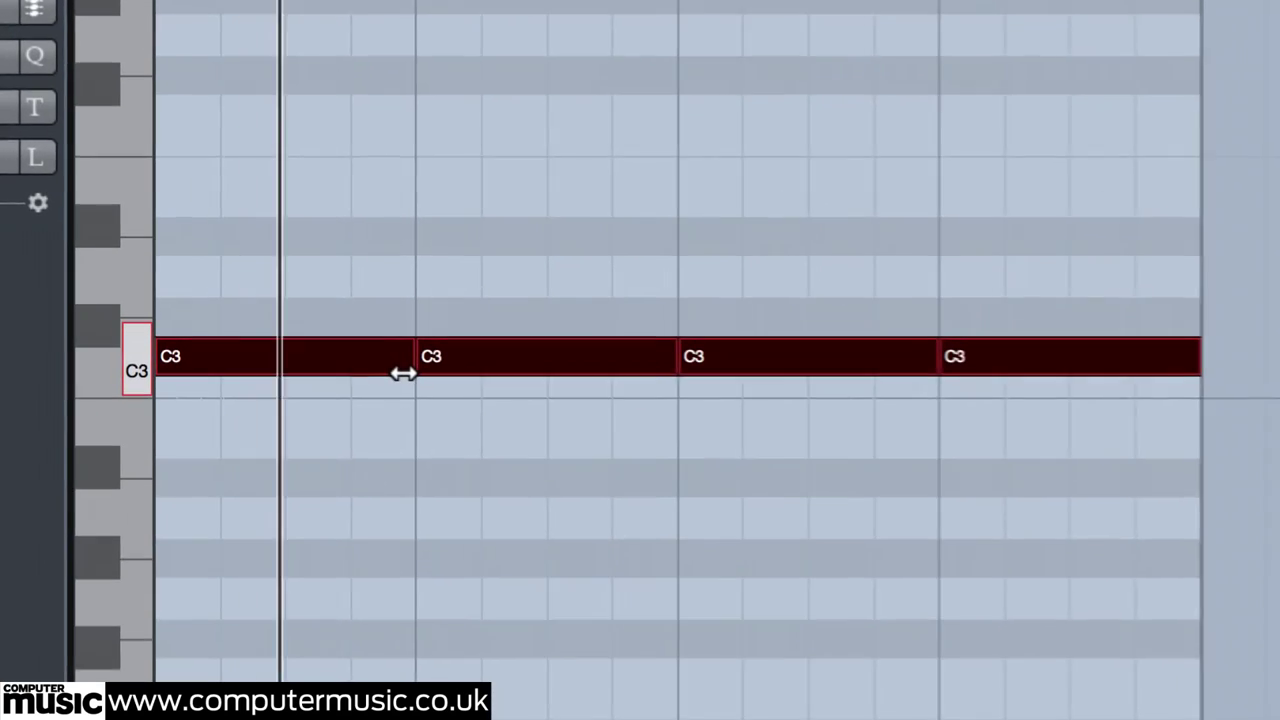
Step: Shorten the four selected C3 notes of the Kick Bottom part to a sixteenth note each
left_click_drag(405, 374, 230, 370)
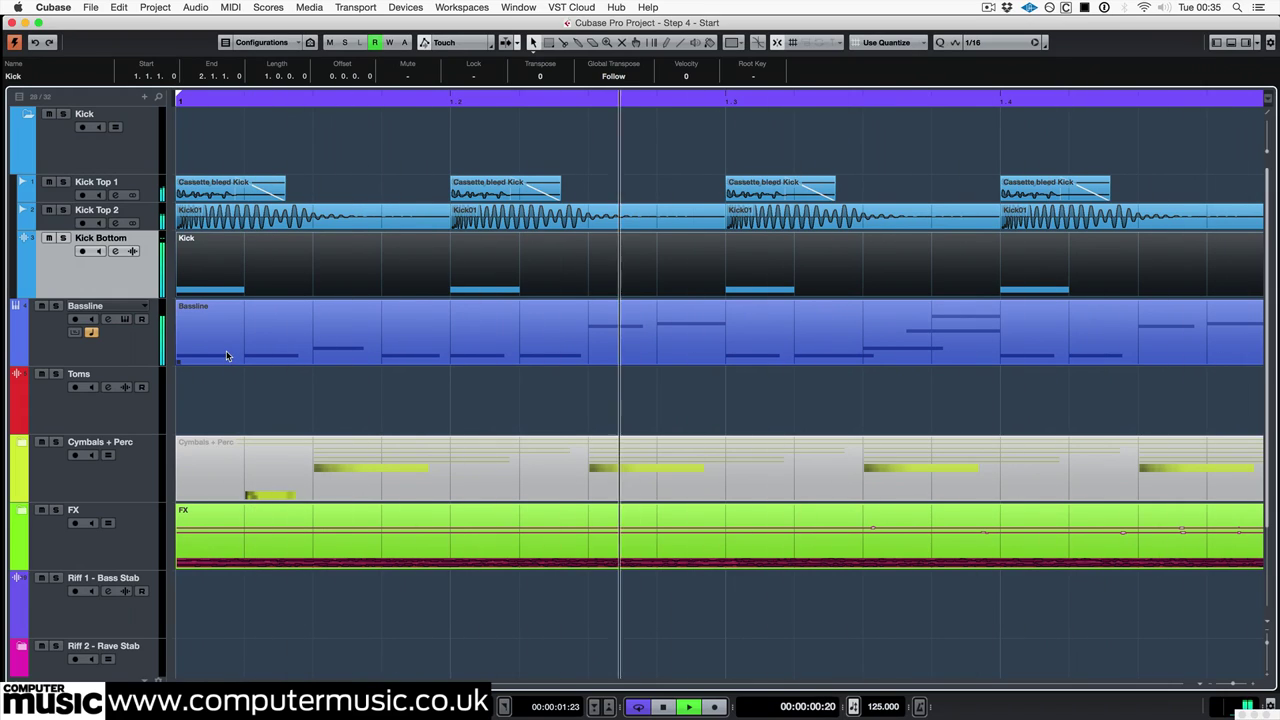
Step: Edit the Bassline part in place and mute its low notes that fall on the kick hits
left_click(74, 333)
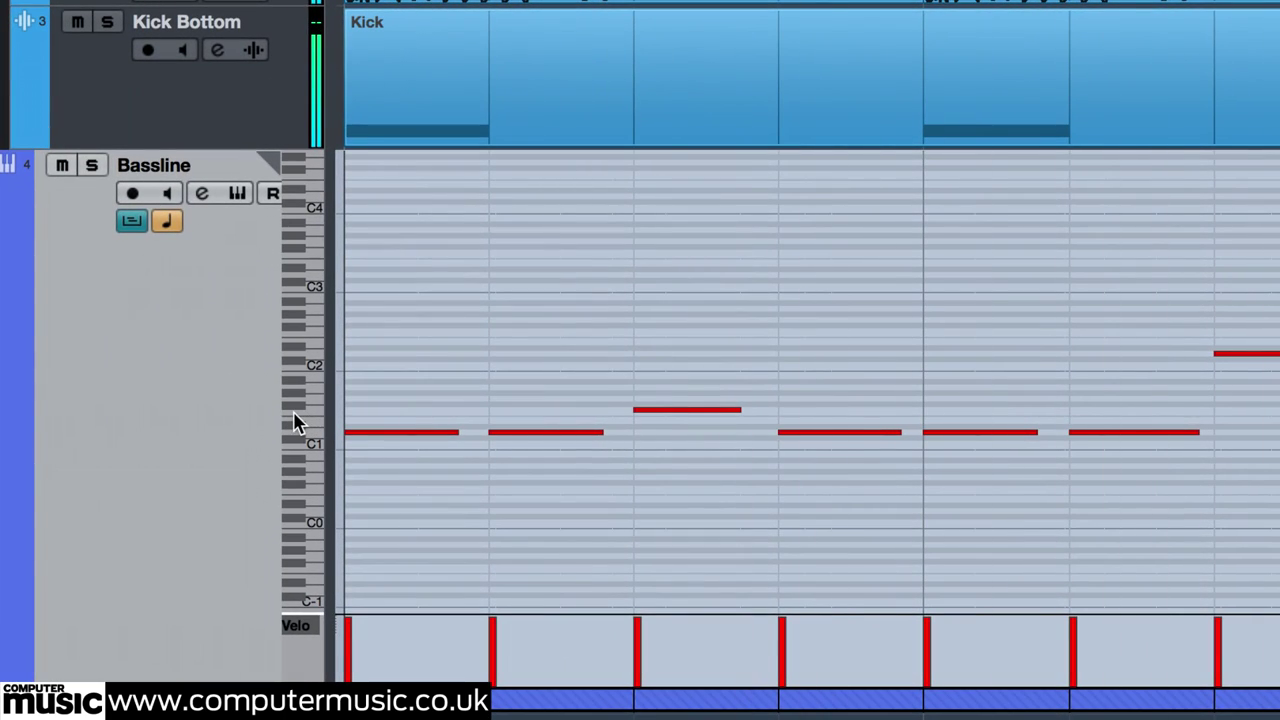
left_click_drag(293, 420, 366, 417)
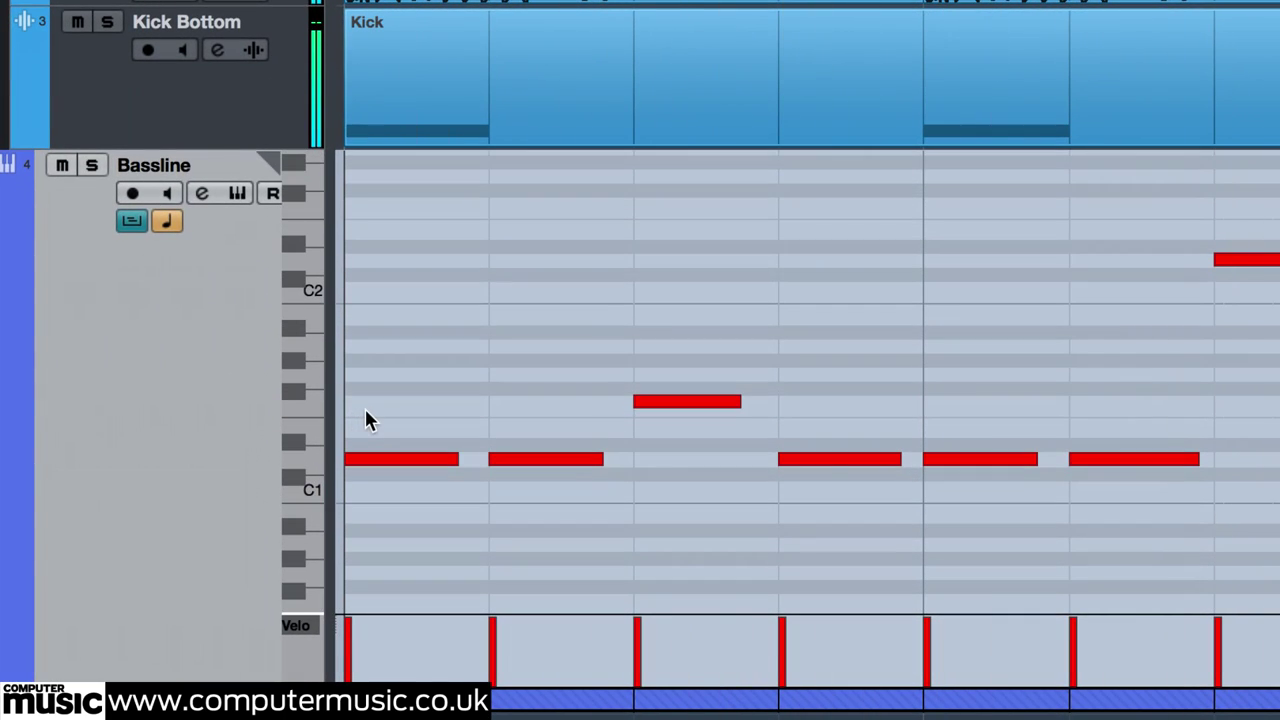
key("7")
left_click(407, 460)
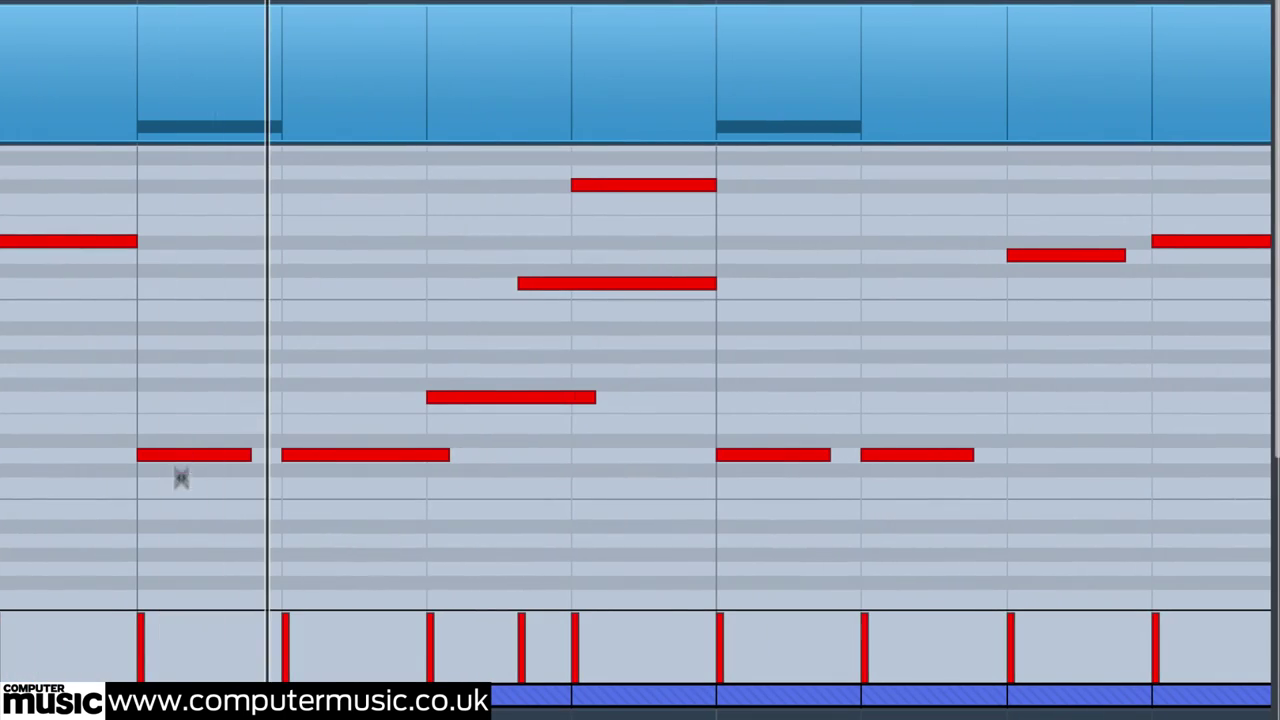
left_click(182, 456)
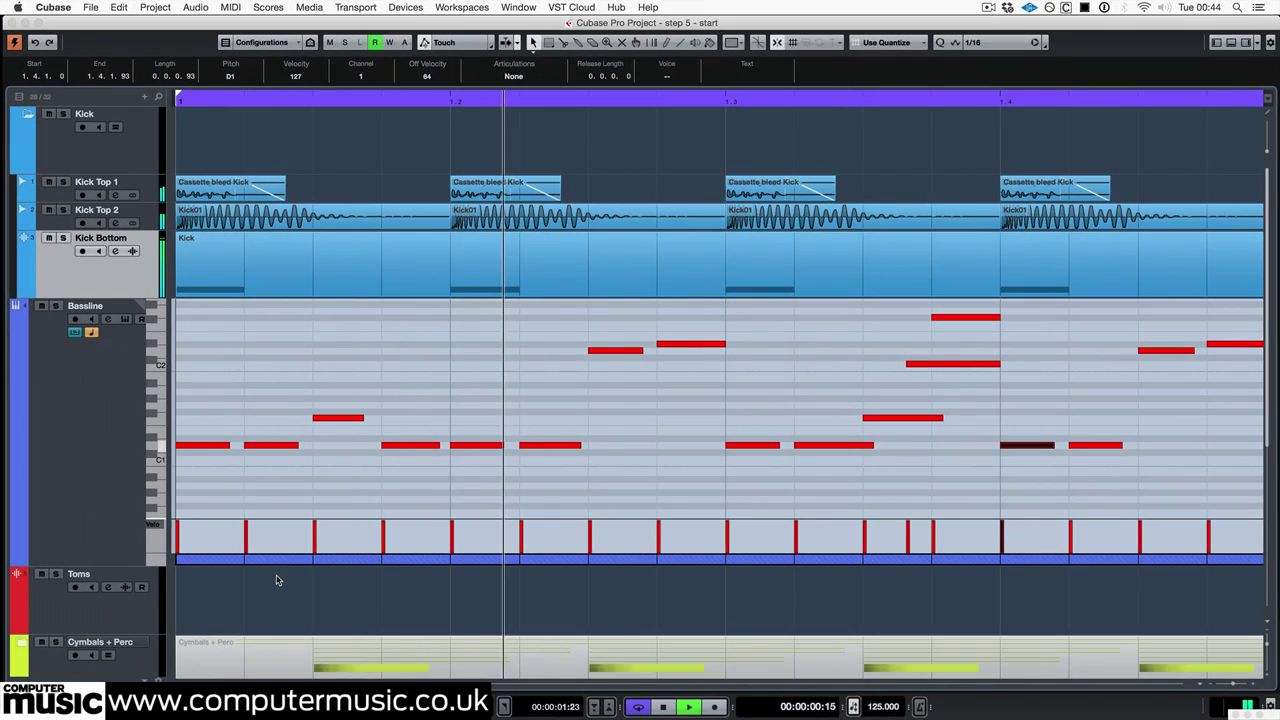
Step: Compare the kick and bass collisions with the Bassline's Compressor bypassed and enabled
left_click_drag(1276, 715, 963, 222)
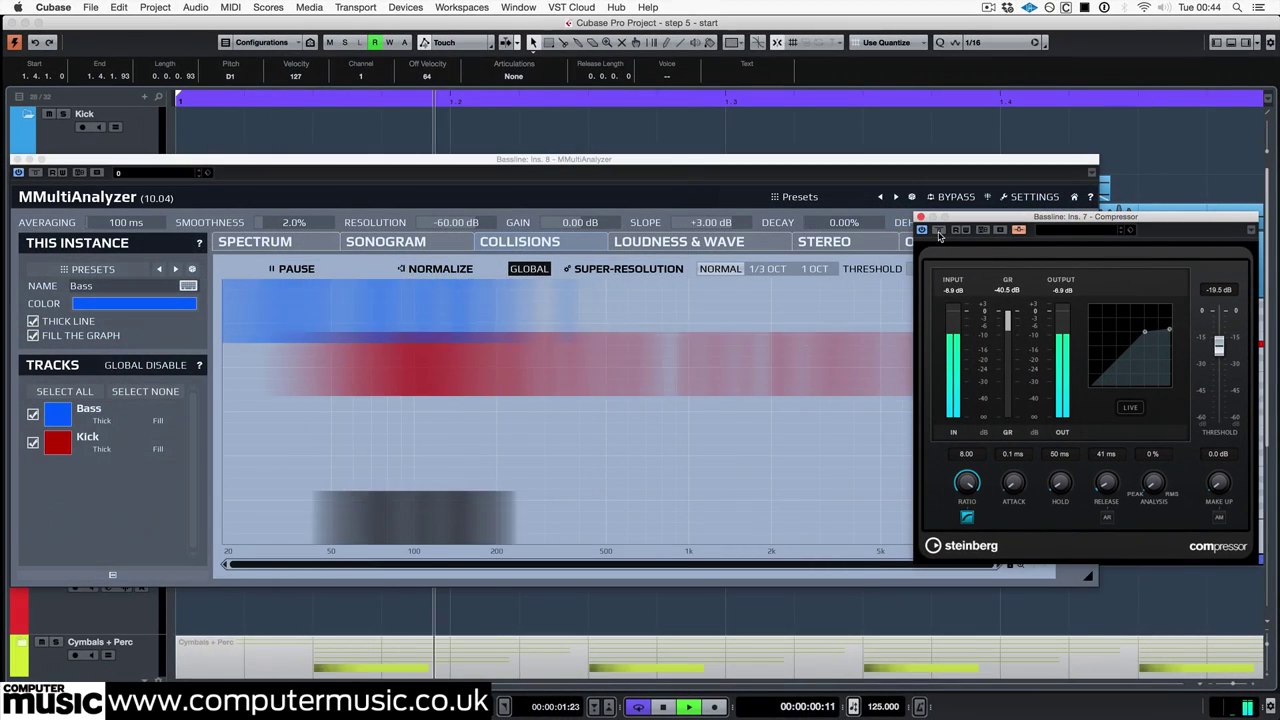
left_click(938, 230)
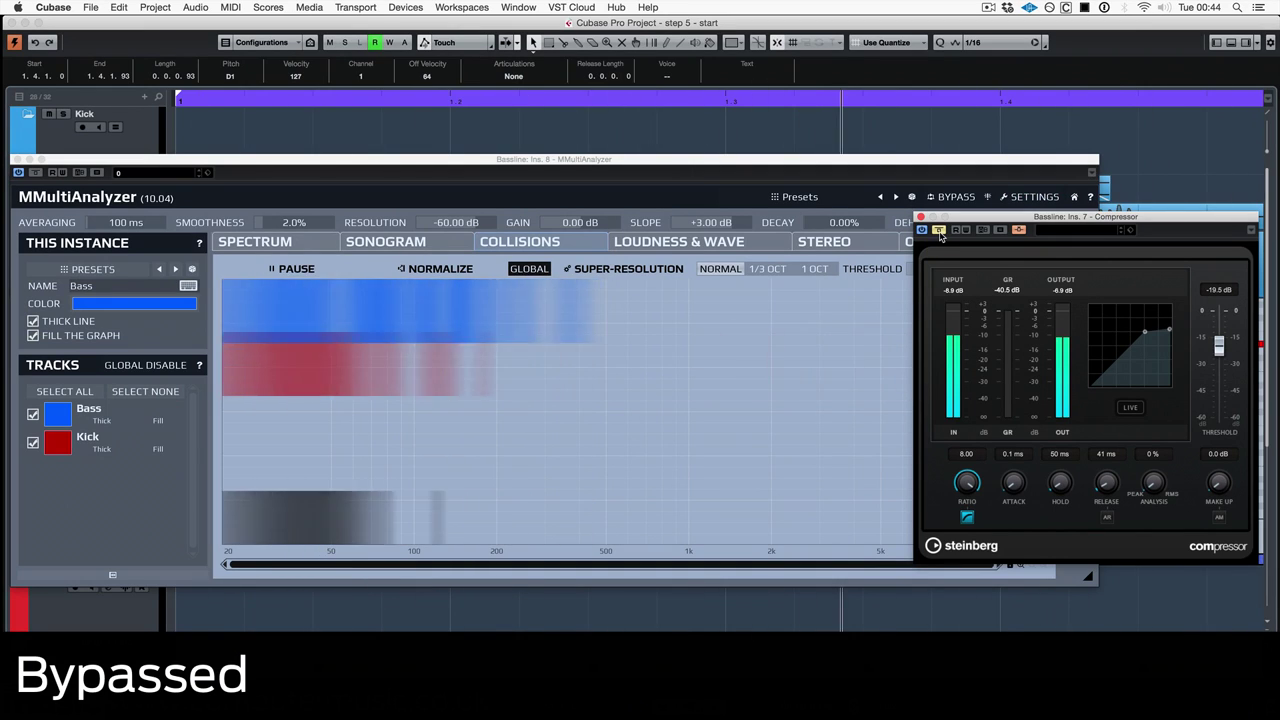
left_click(938, 230)
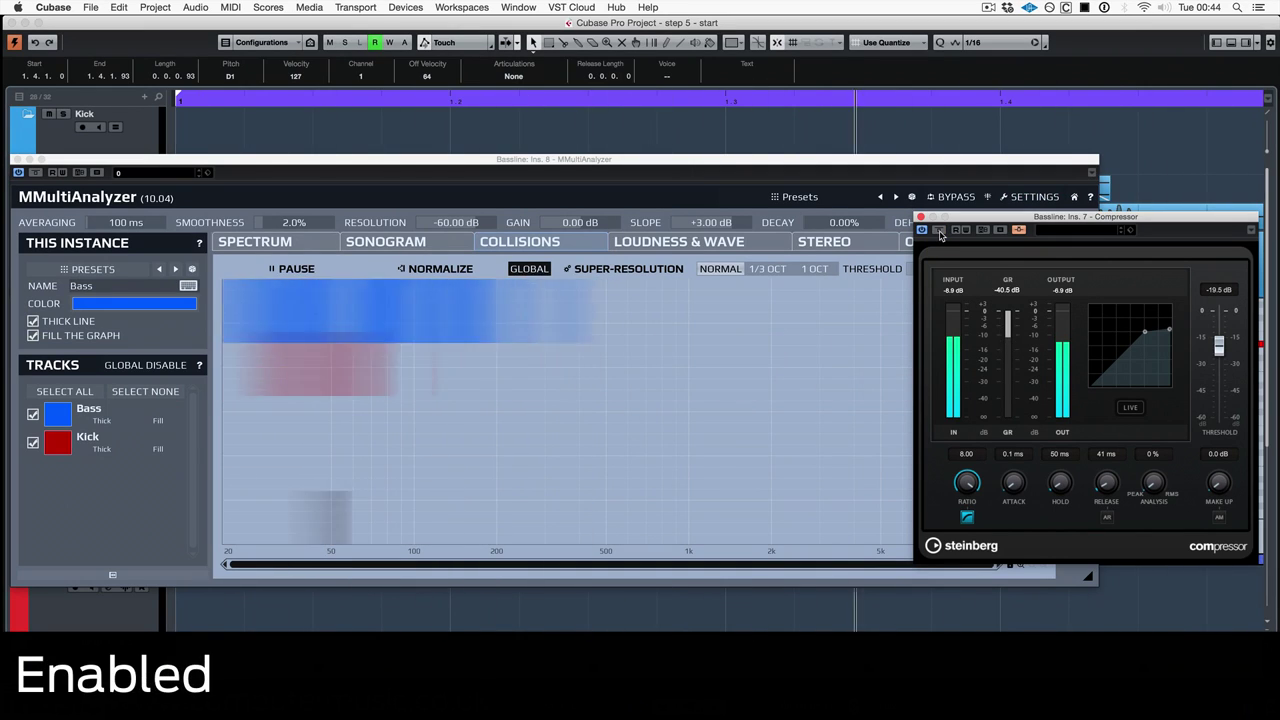
Step: Lower the Bassline Compressor's threshold to -24.0 dB and compare the result with the compressor bypassed
left_click_drag(1221, 355, 1221, 356)
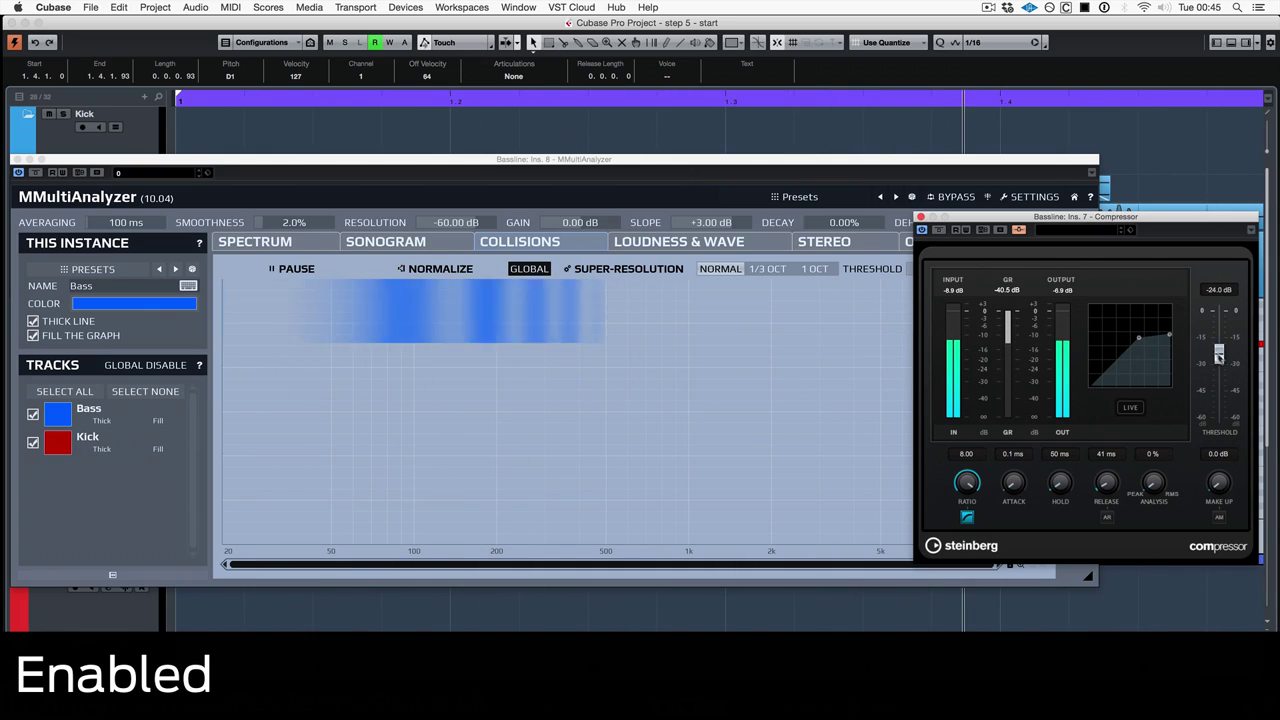
left_click(938, 230)
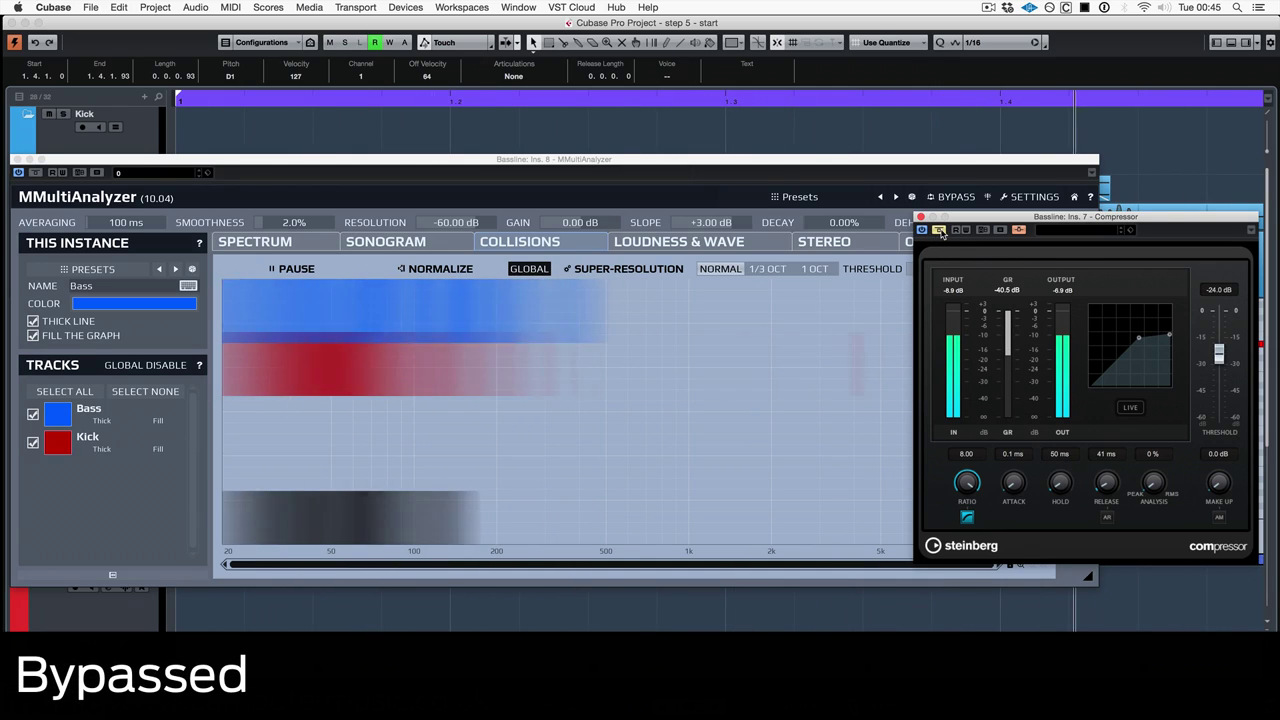
left_click(939, 230)
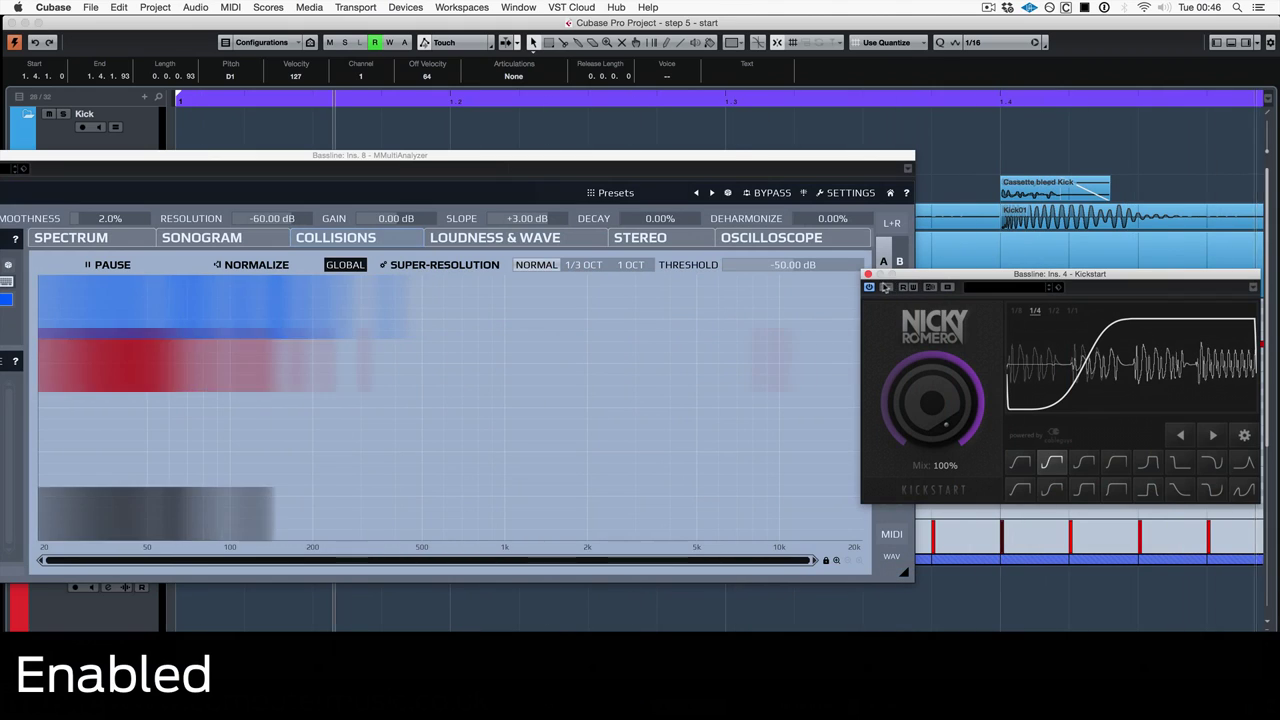
Step: Compare the Bassline's Kickstart plug-in bypassed and enabled, and choose the third ducking curve of the upper row
left_click(886, 287)
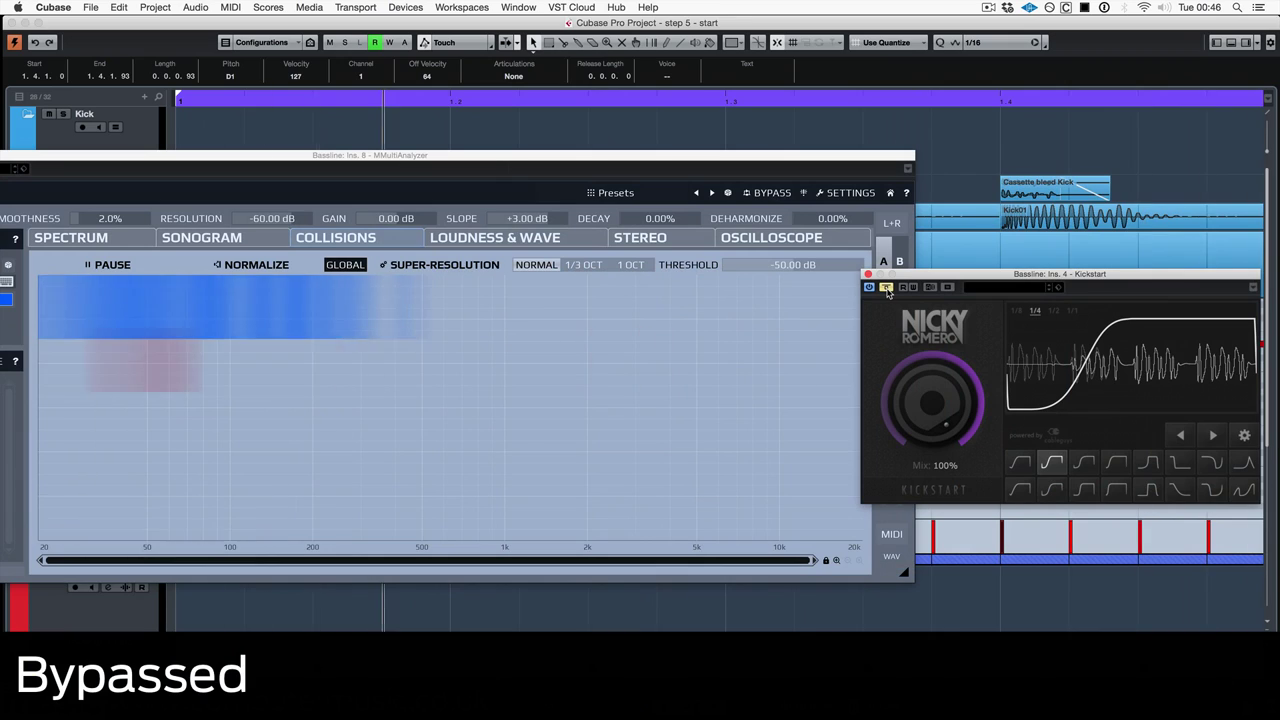
left_click(886, 287)
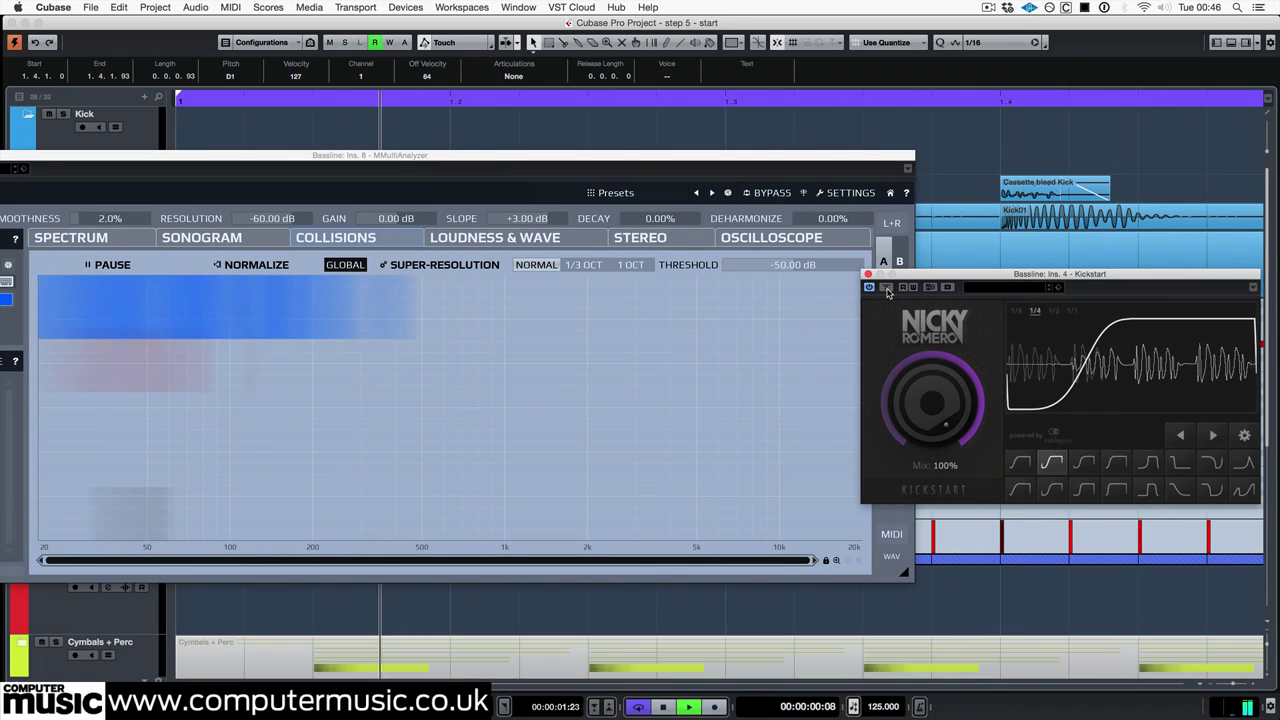
left_click(1084, 463)
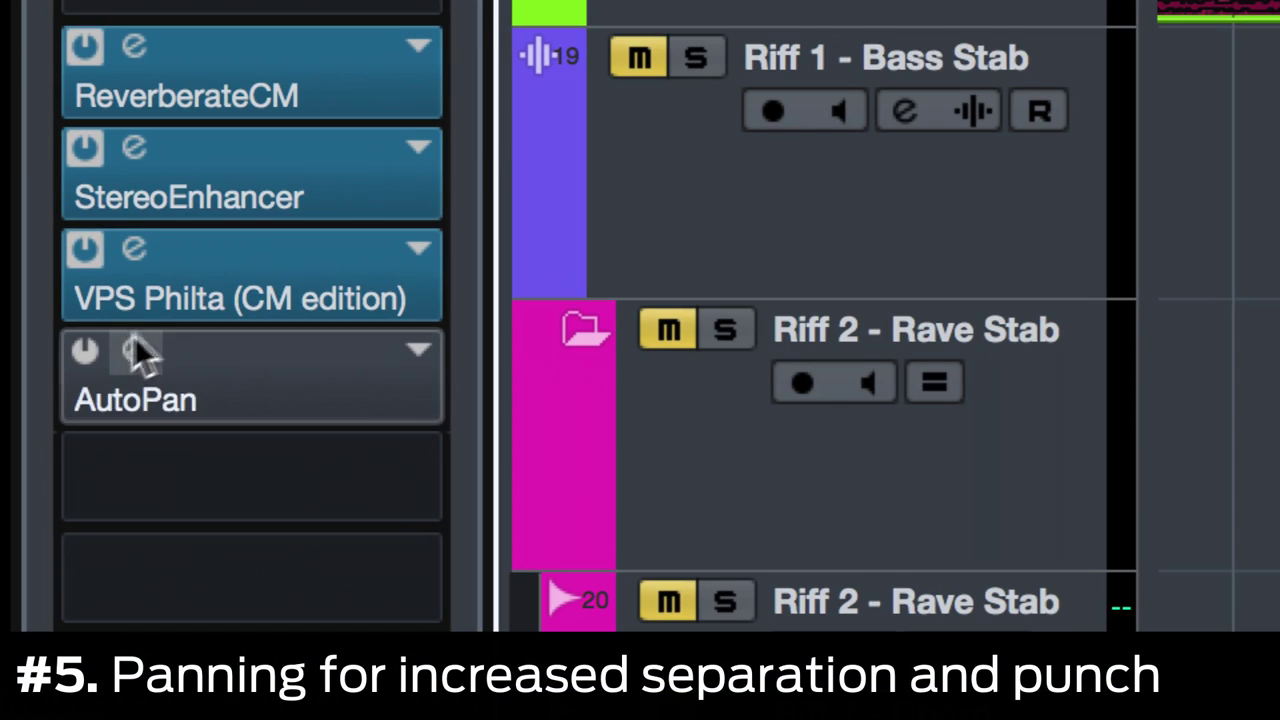
Step: Enable the AutoPan insert on the Toms track and raise the track's volume to 1.10
left_click(85, 355)
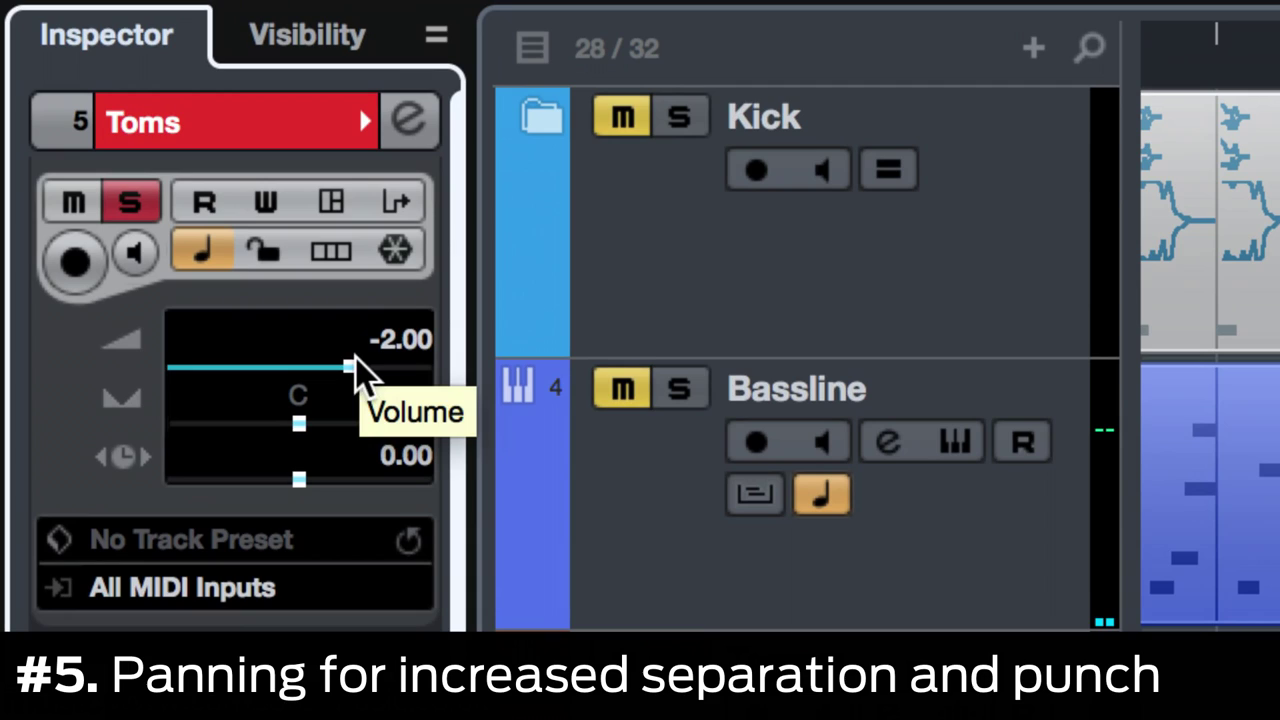
left_click_drag(354, 360, 350, 360)
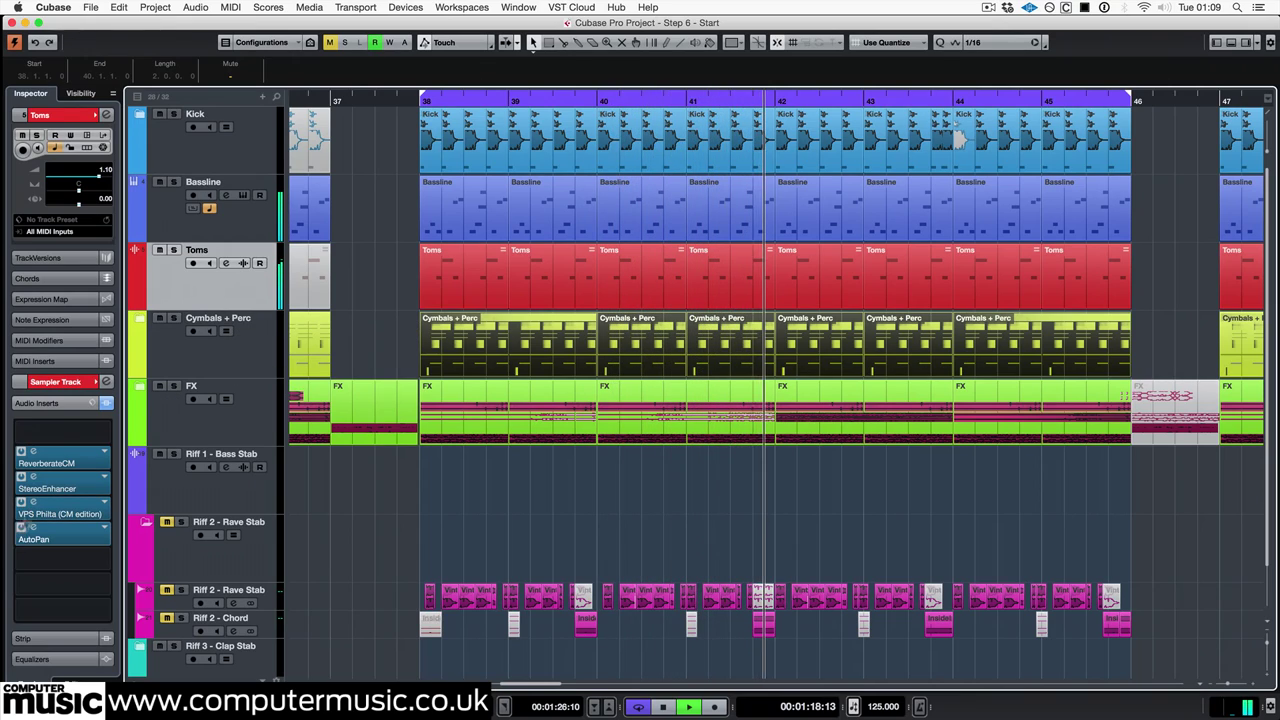
Step: Bypass the AutoPan insert on the Toms track and lower the track's volume to about -1.85 dB
left_click(21, 528)
left_click_drag(100, 177, 97, 177)
scroll(80, 180, "down", 3)
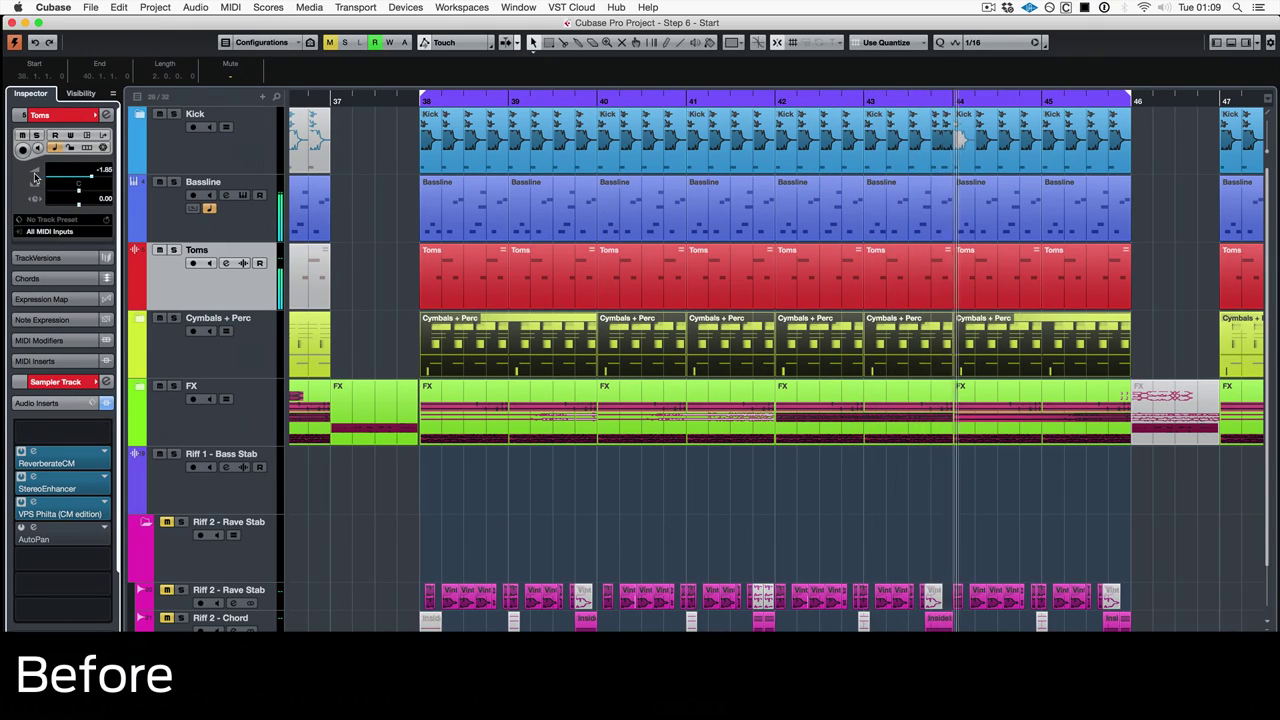
Step: Raise the Toms track's volume to 1.71 and enable its AutoPan insert again
scroll(57, 179, "up", 1)
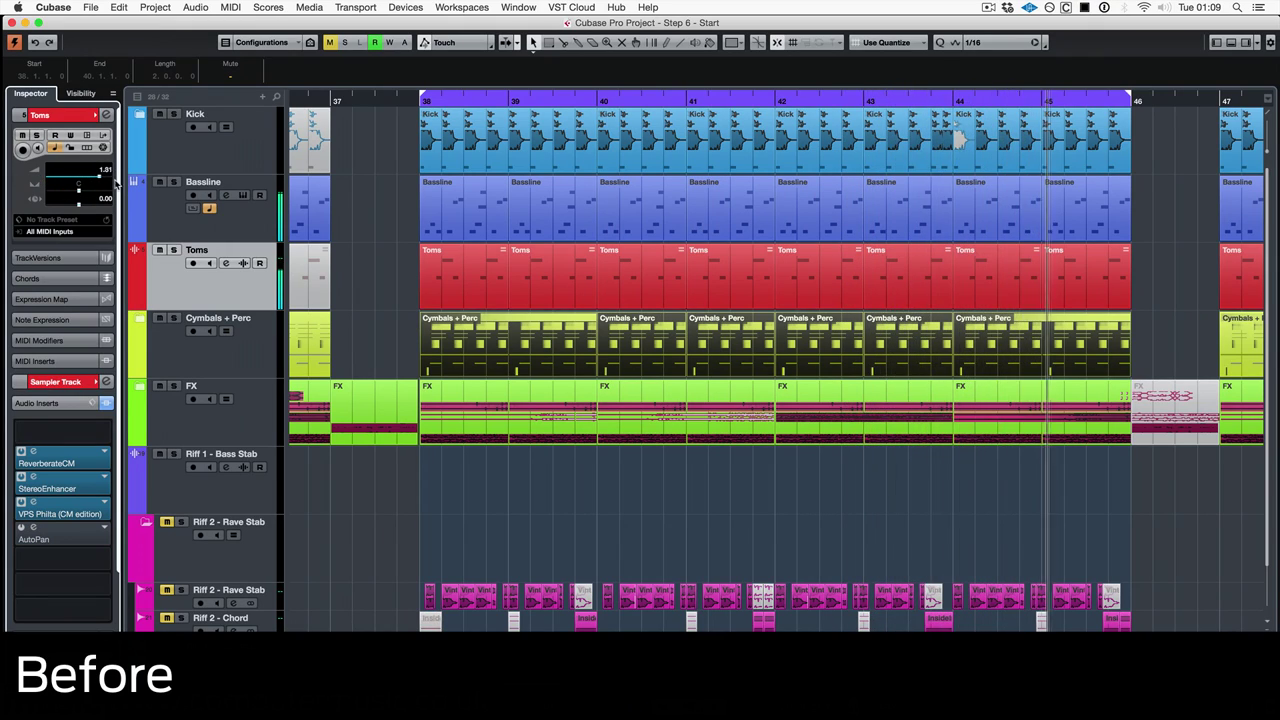
scroll(57, 179, "up", 5)
left_click(21, 526)
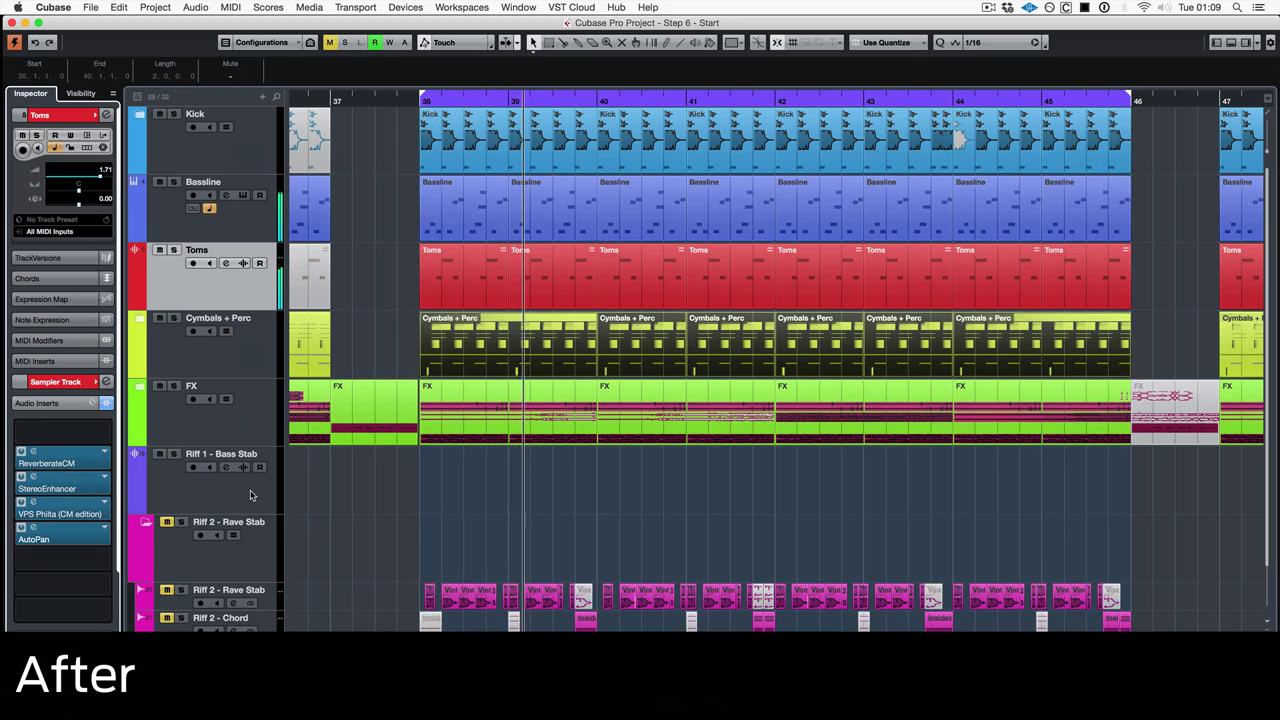
Step: Unmute the Riff 2 - Rave Stab audio track and enable its AutoPan insert
left_click(262, 596)
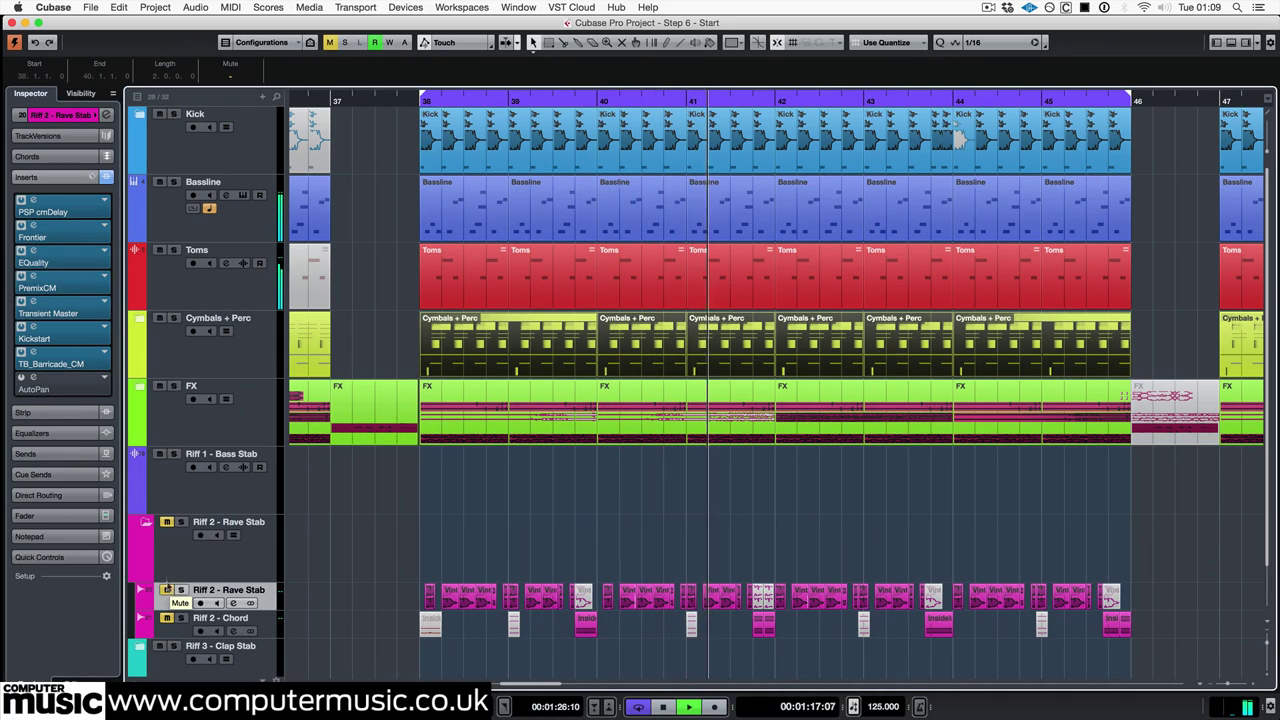
left_click(167, 590)
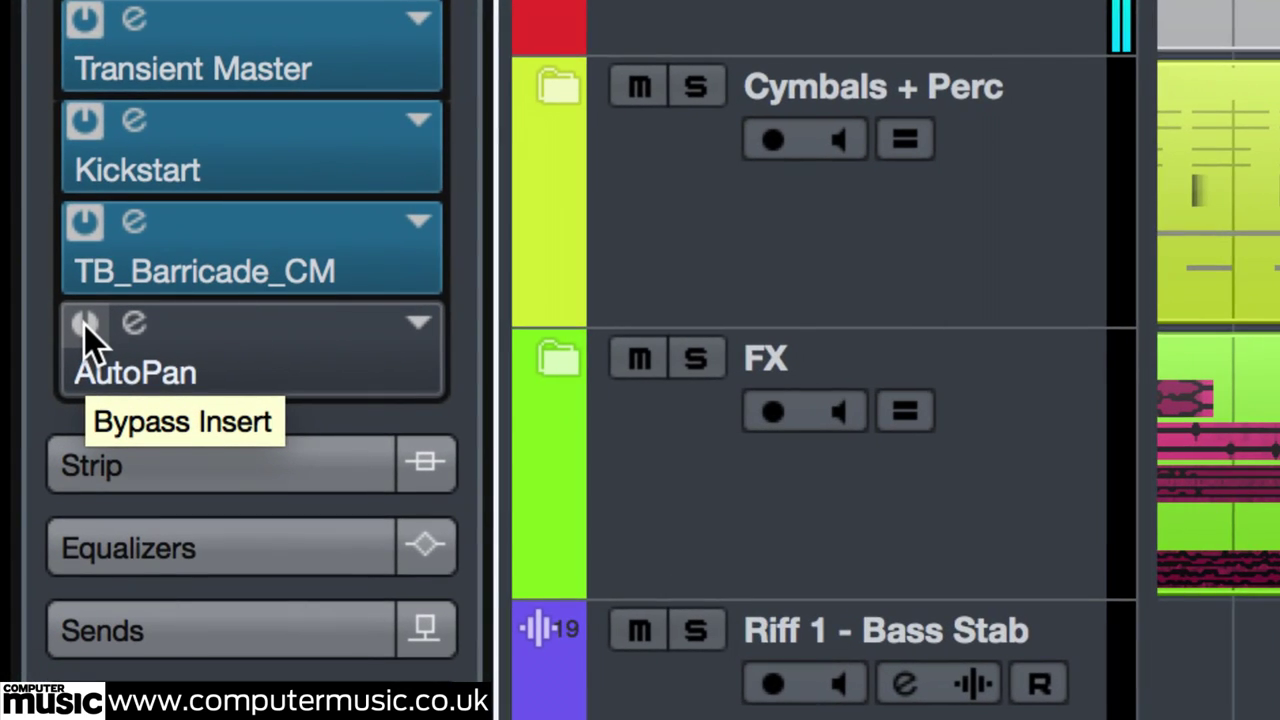
left_click(84, 324)
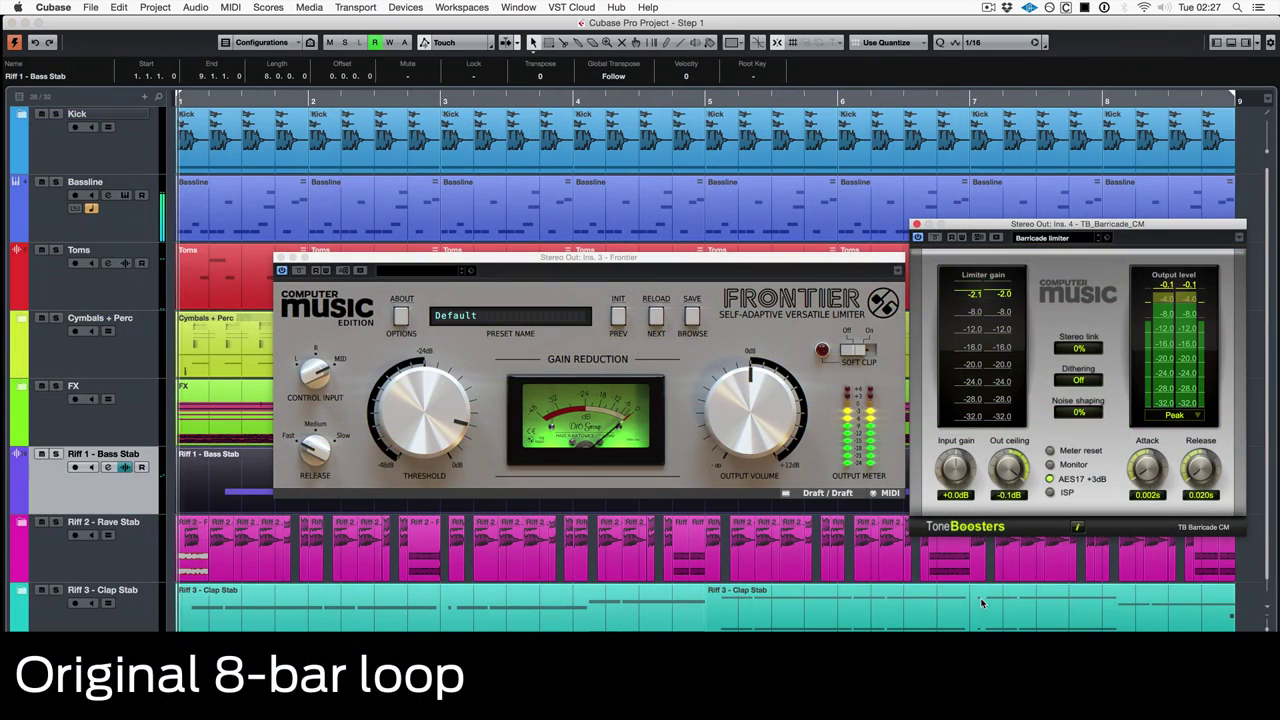
Step: Toggle playback of the loop and set the threshold of the Frontier limiter on the stereo output to -10.4 dB
key("space")
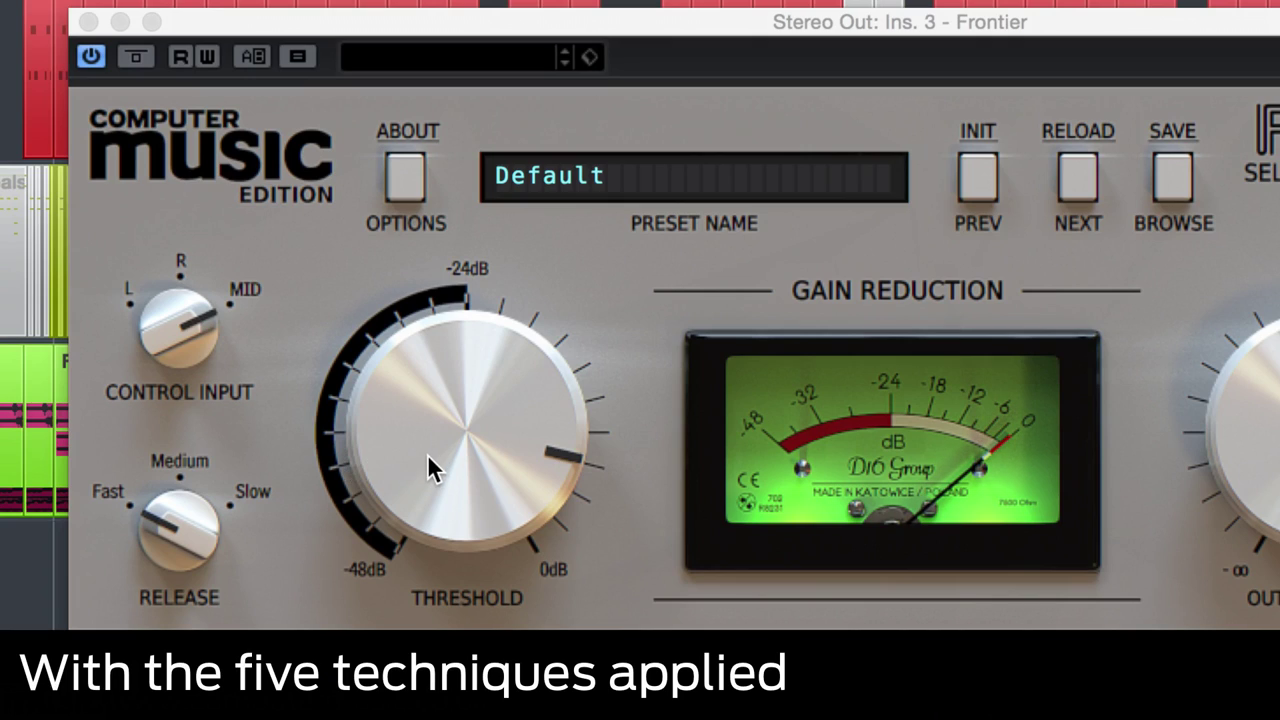
left_click_drag(427, 454, 421, 492)
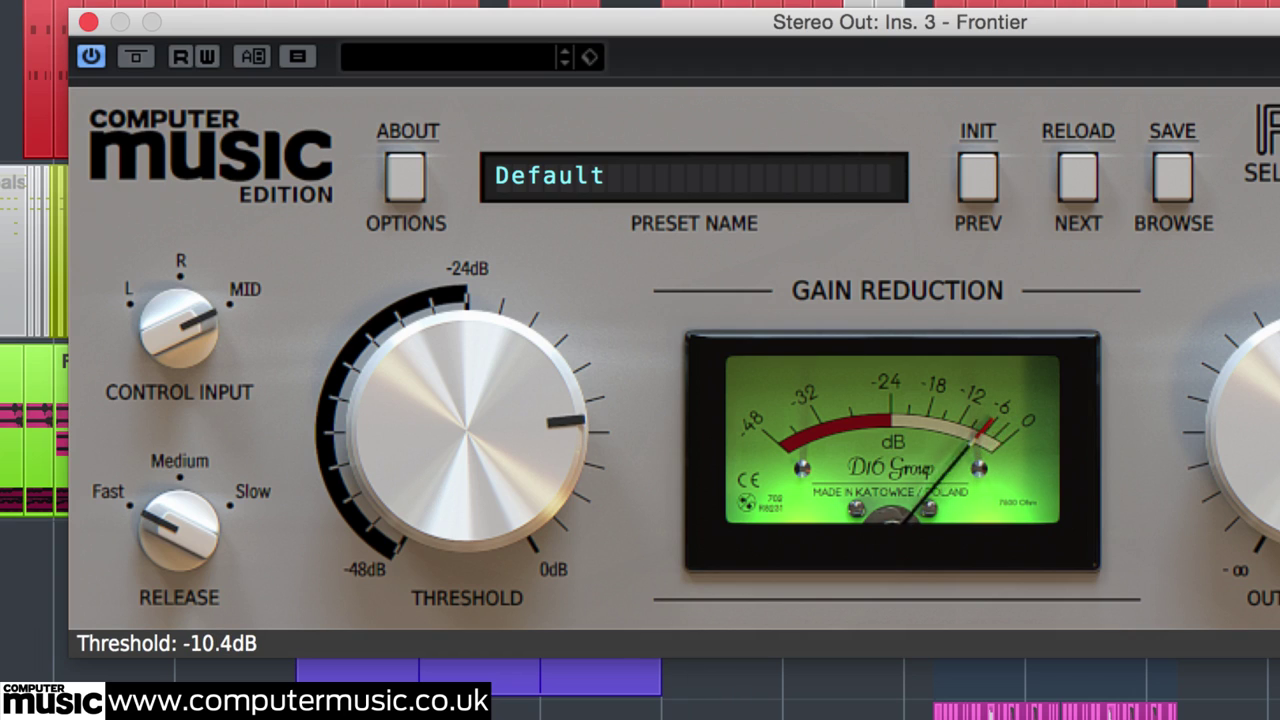